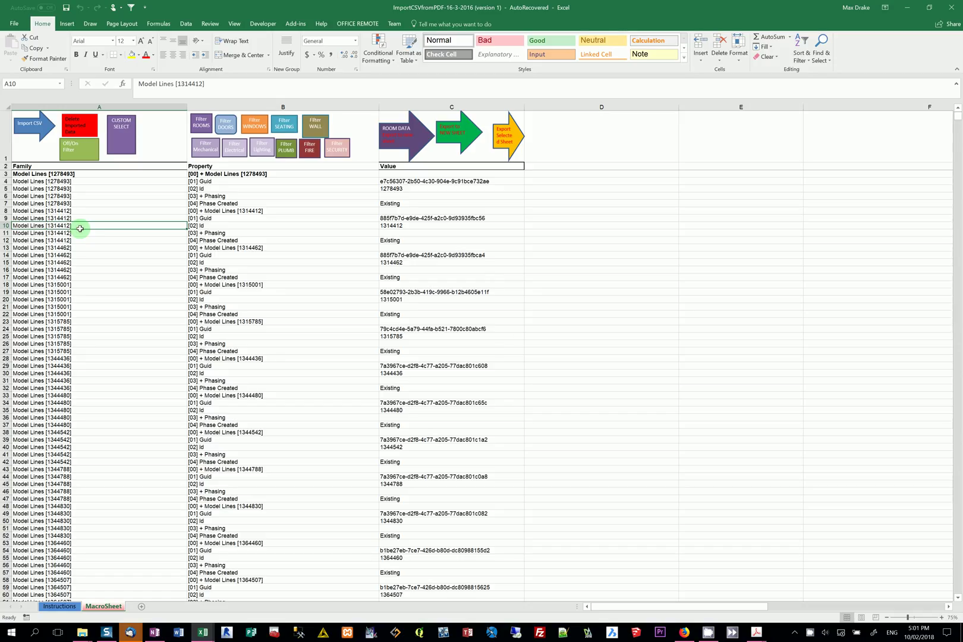
# Step: Filter the imported model data to the seating records and export them to a new sheet
pyautogui.hotkey('ctrl', 'Down')
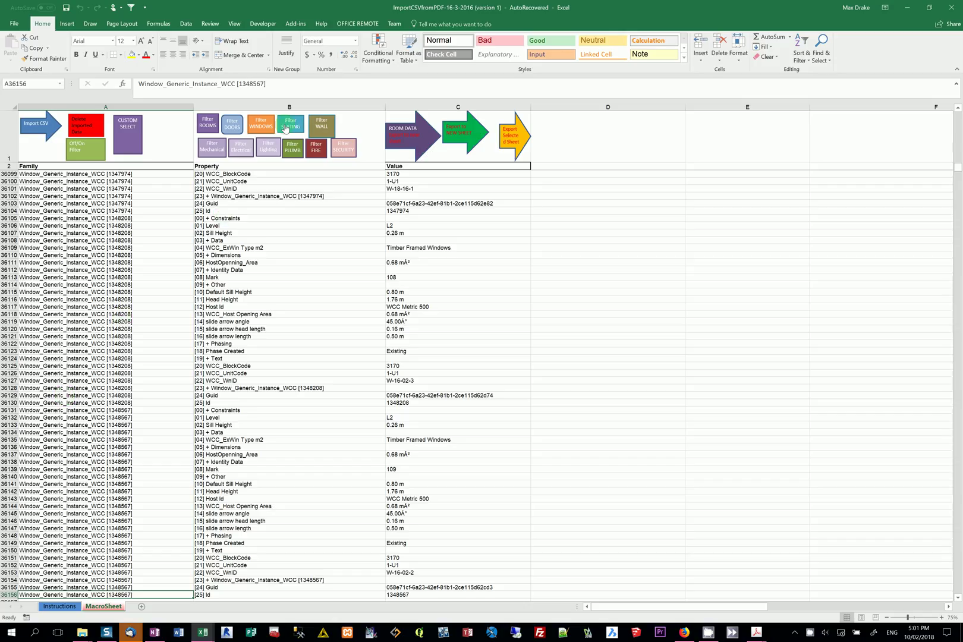
pyautogui.click(290, 126)
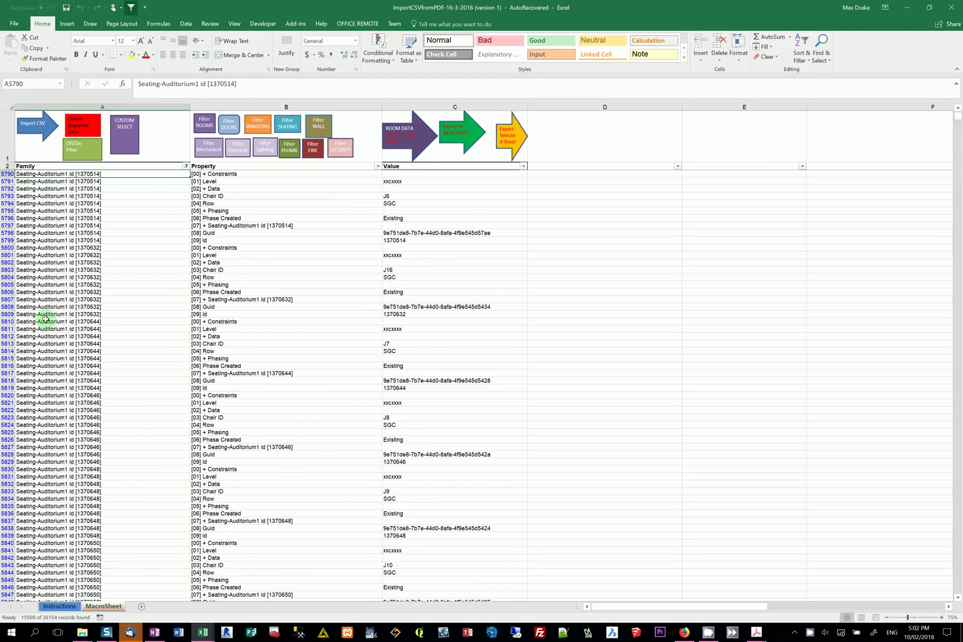
pyautogui.click(463, 135)
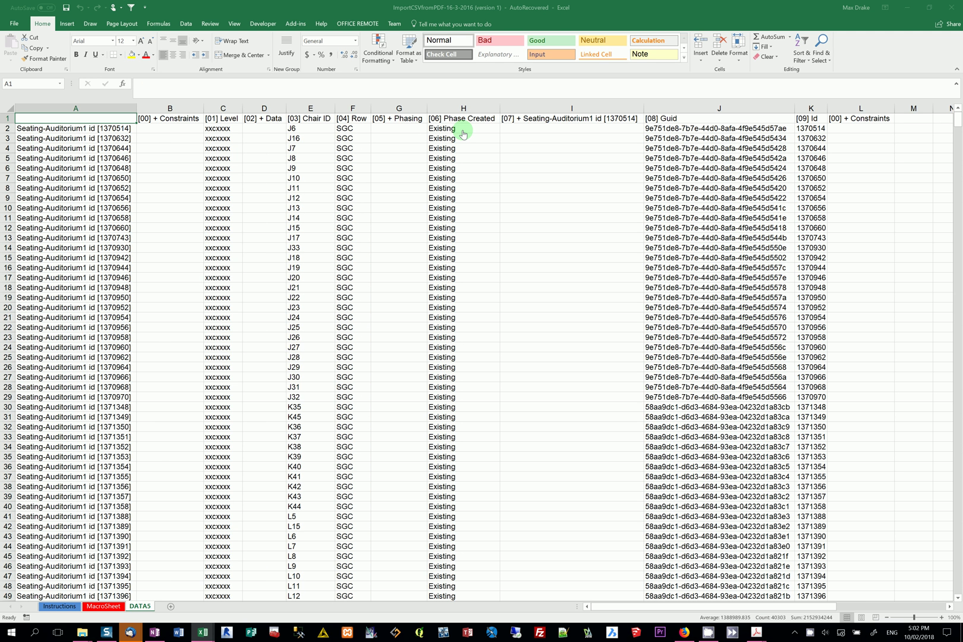
# Step: Add filters to the whole exported seating sheet and sort it by Chair ID from A to Z
pyautogui.click(126, 228)
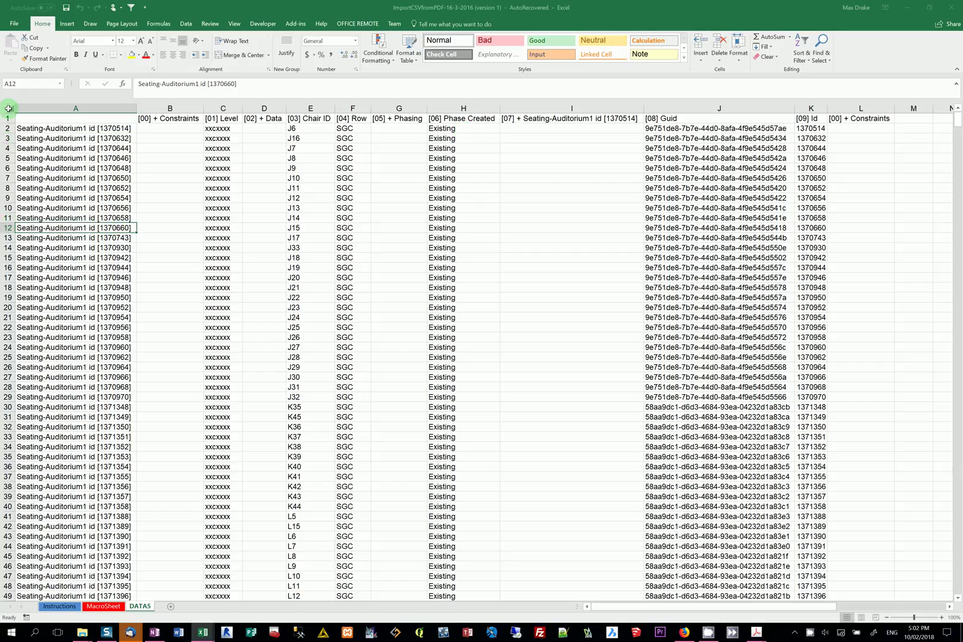
pyautogui.click(9, 107)
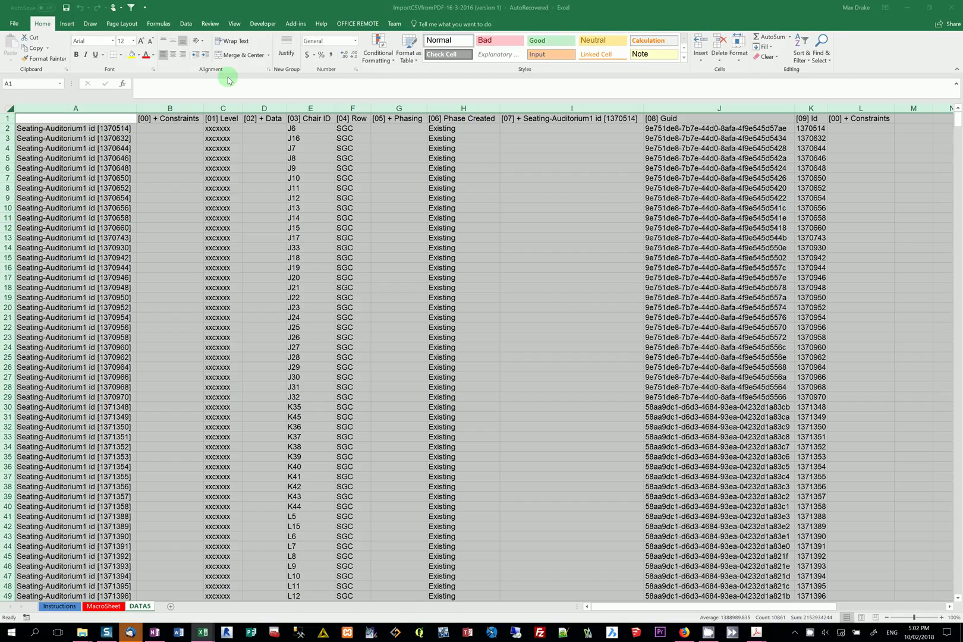
pyautogui.click(132, 9)
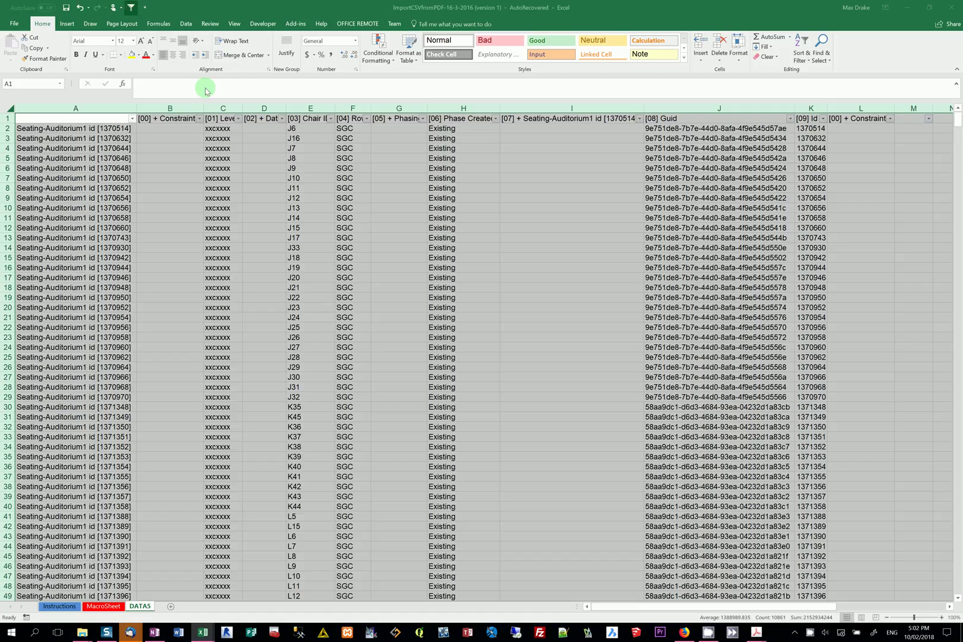
pyautogui.click(331, 123)
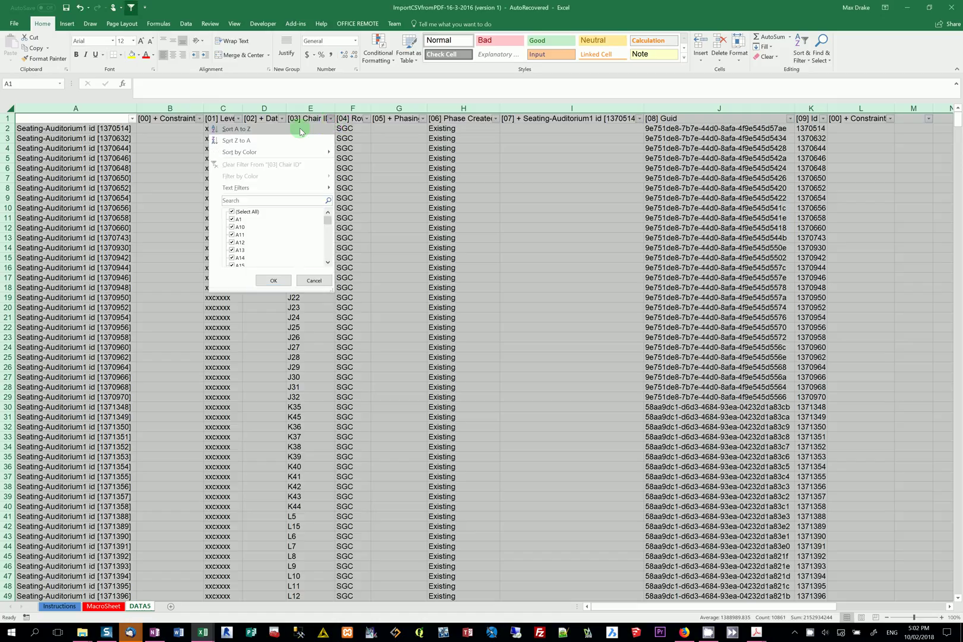
pyautogui.press('Escape')
pyautogui.click(280, 227)
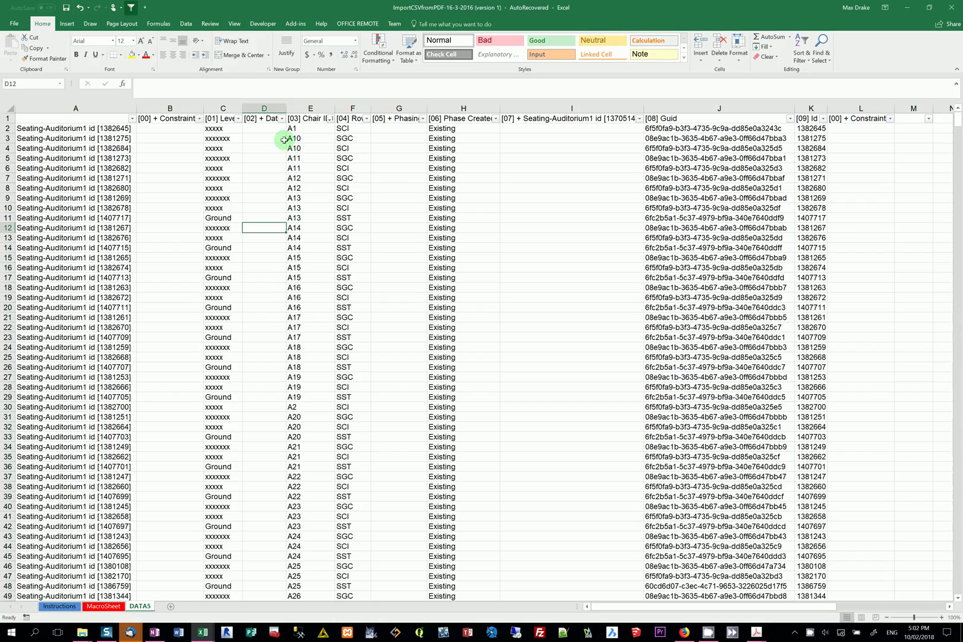
# Step: Sort the seating table by the Row column from A to Z and go through it to the last record
pyautogui.click(337, 147)
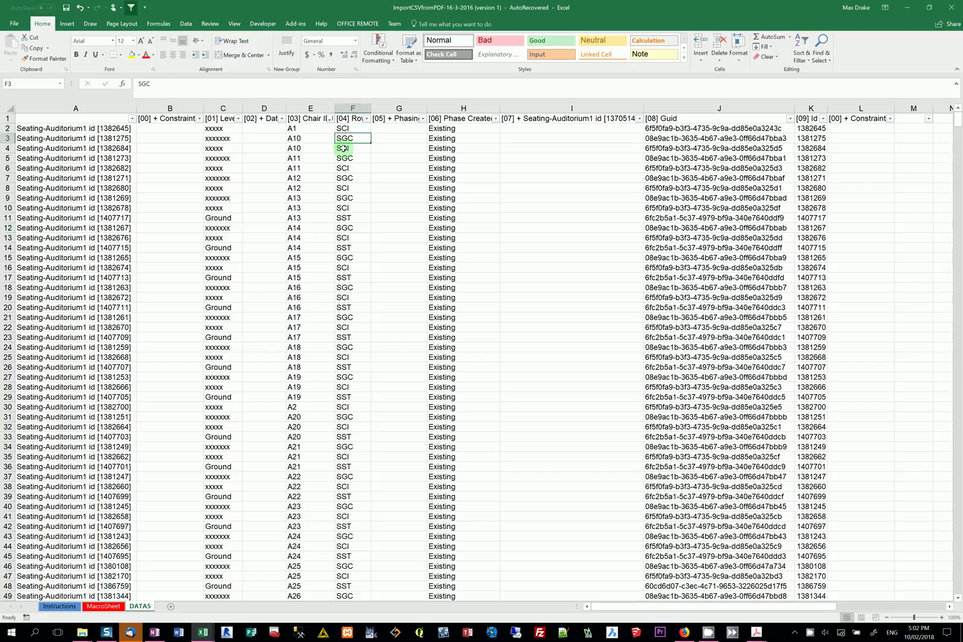
pyautogui.click(366, 119)
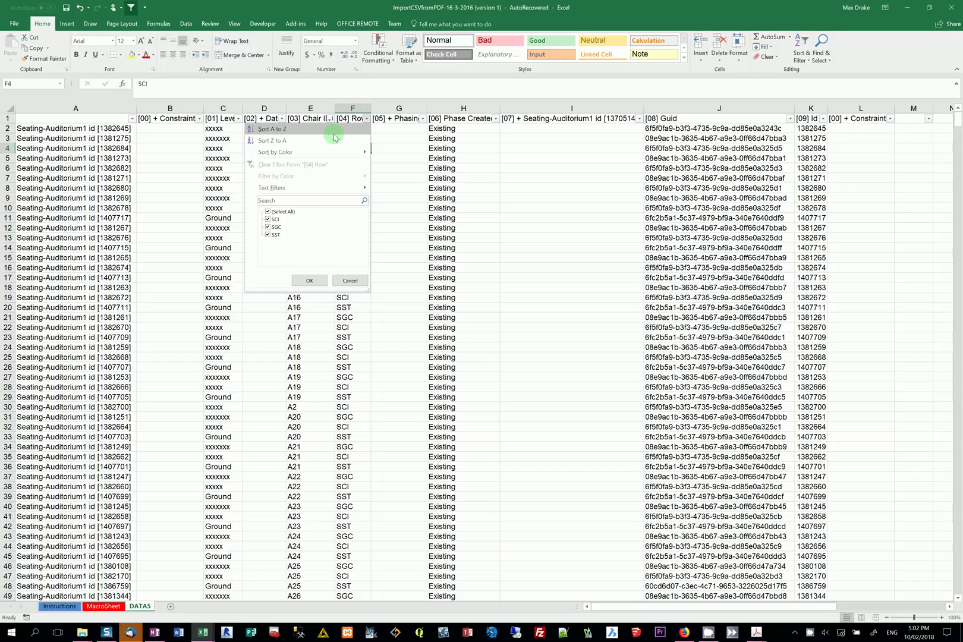
pyautogui.click(273, 128)
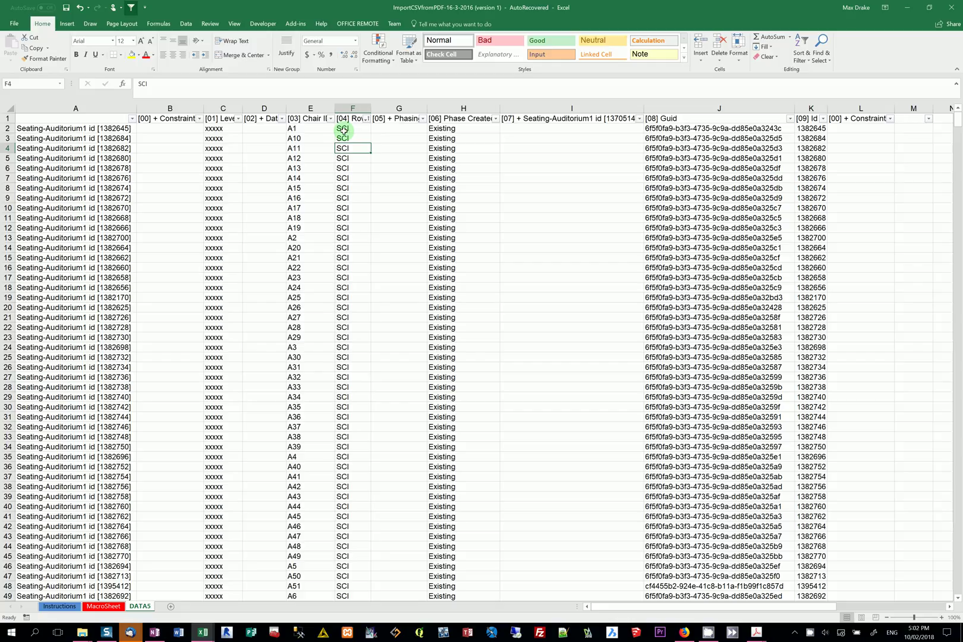
pyautogui.moveTo(343, 129); pyautogui.dragTo(343, 514)
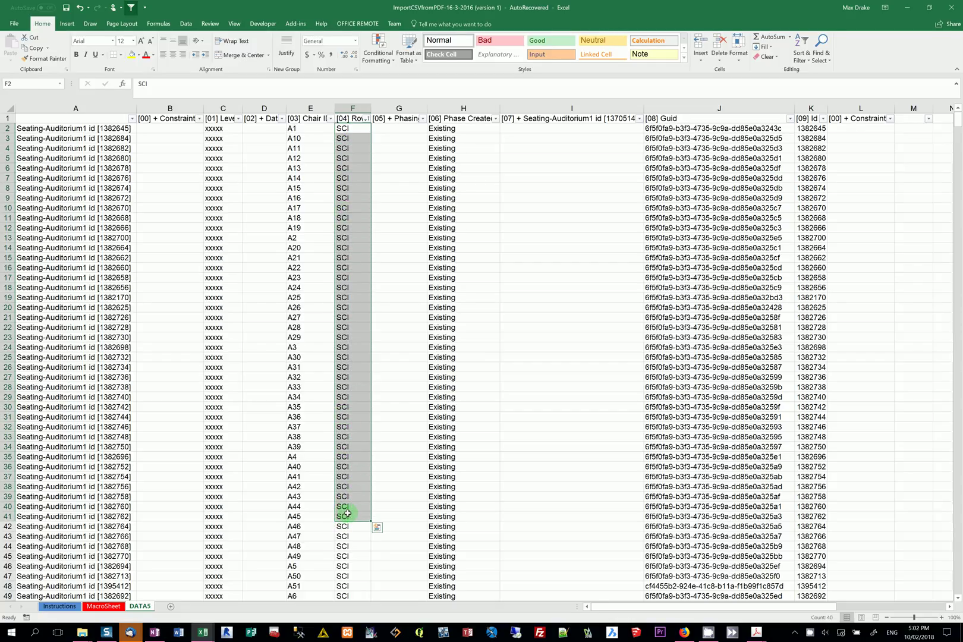
pyautogui.moveTo(957, 120); pyautogui.dragTo(948, 273)
pyautogui.click(360, 220)
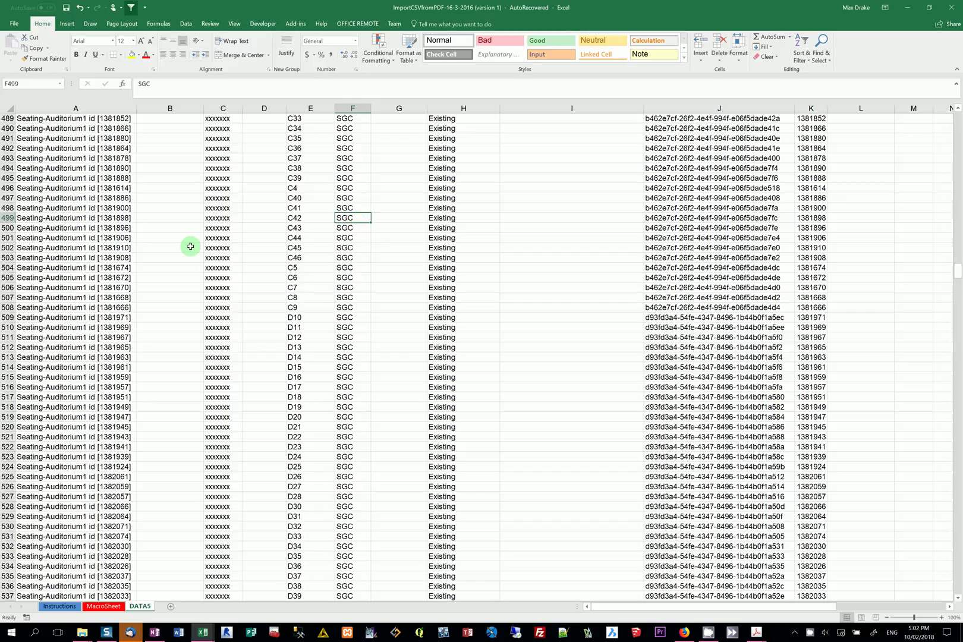
pyautogui.hotkey('ctrl', 'Down')
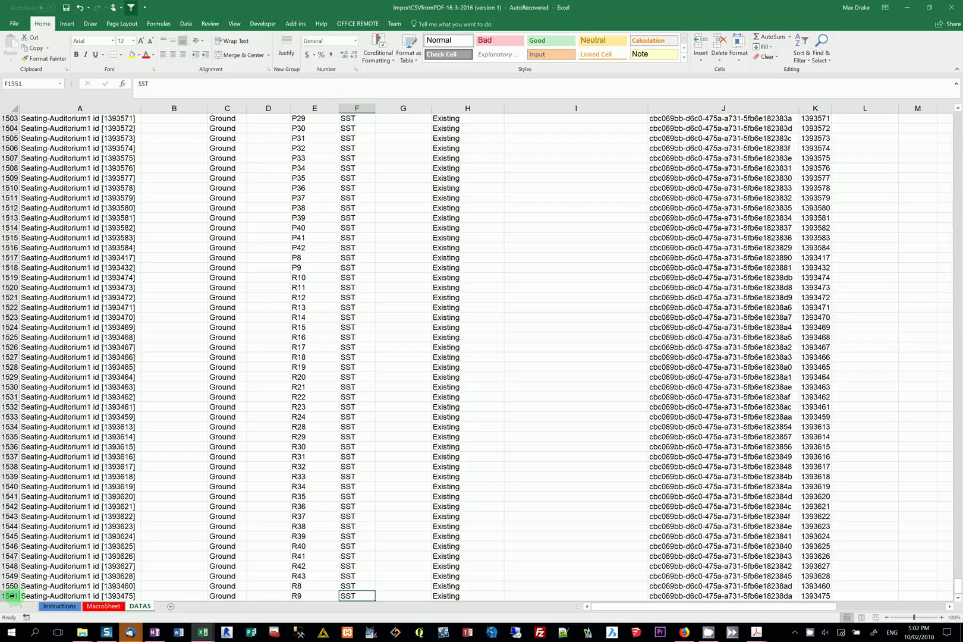
# Step: Delete the imported data on MacroSheet and import the CSV file listed just above 0000w on the C: drive
pyautogui.click(99, 606)
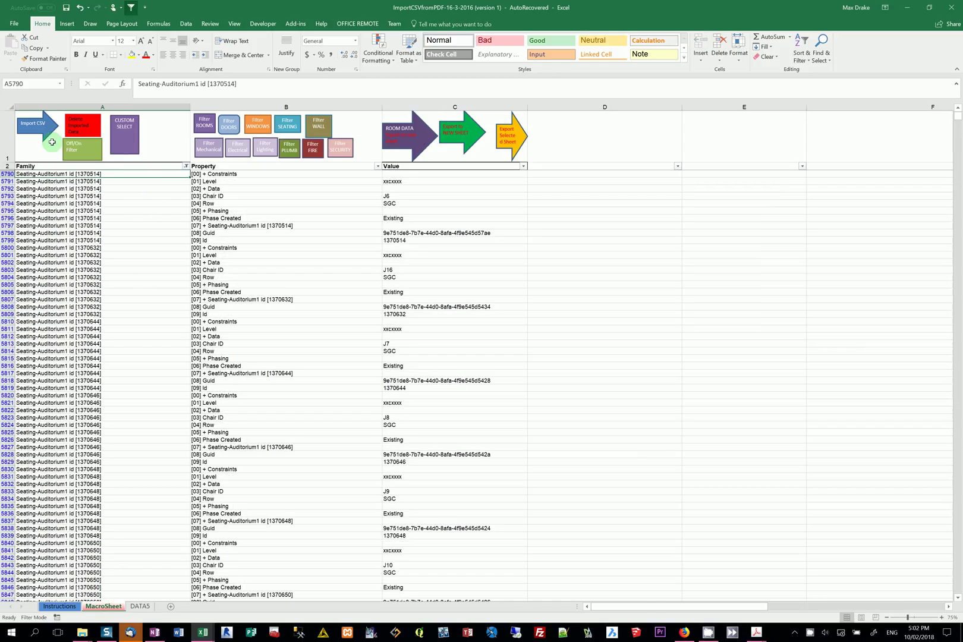
pyautogui.click(73, 127)
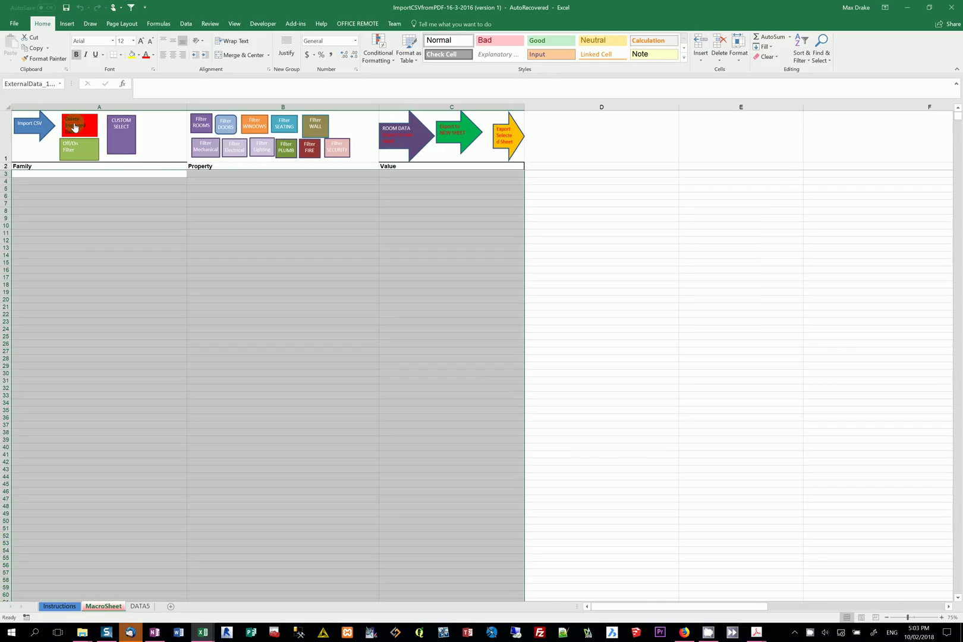
pyautogui.click(31, 123)
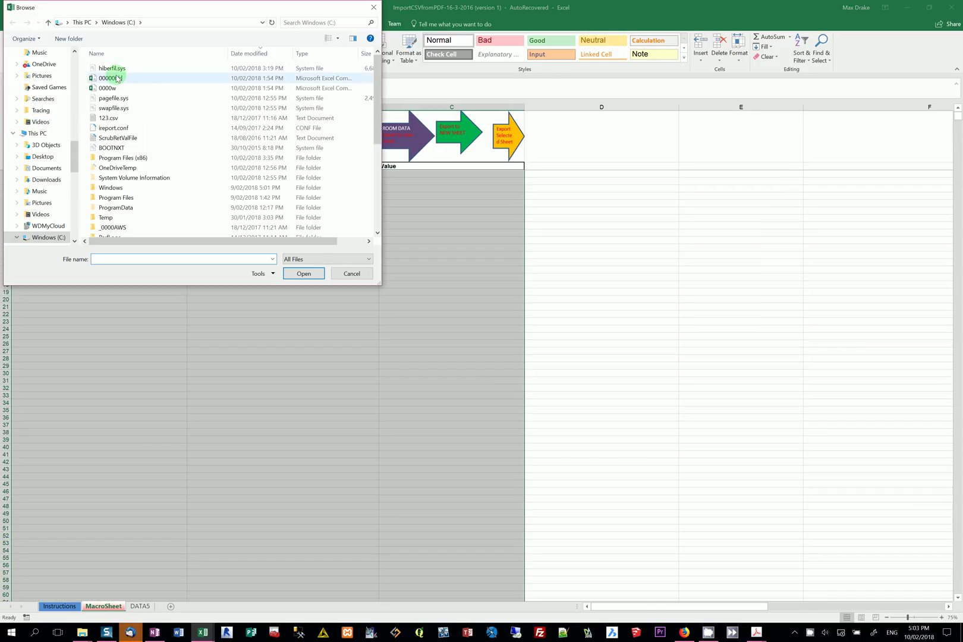
pyautogui.click(117, 78)
pyautogui.click(308, 273)
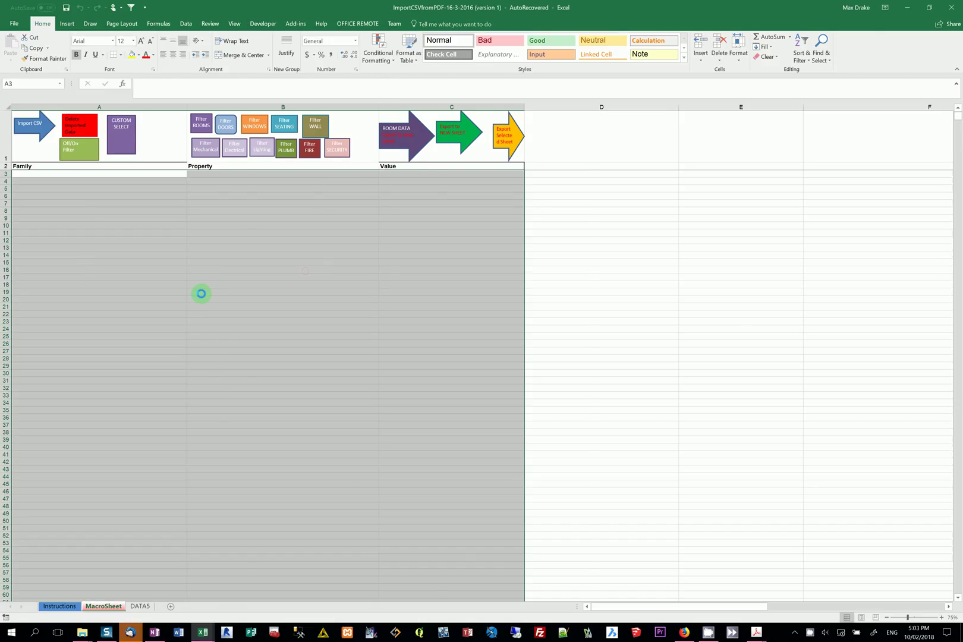
# Step: Filter the newly imported data to rooms and export the room data to a new sheet
pyautogui.click(176, 219)
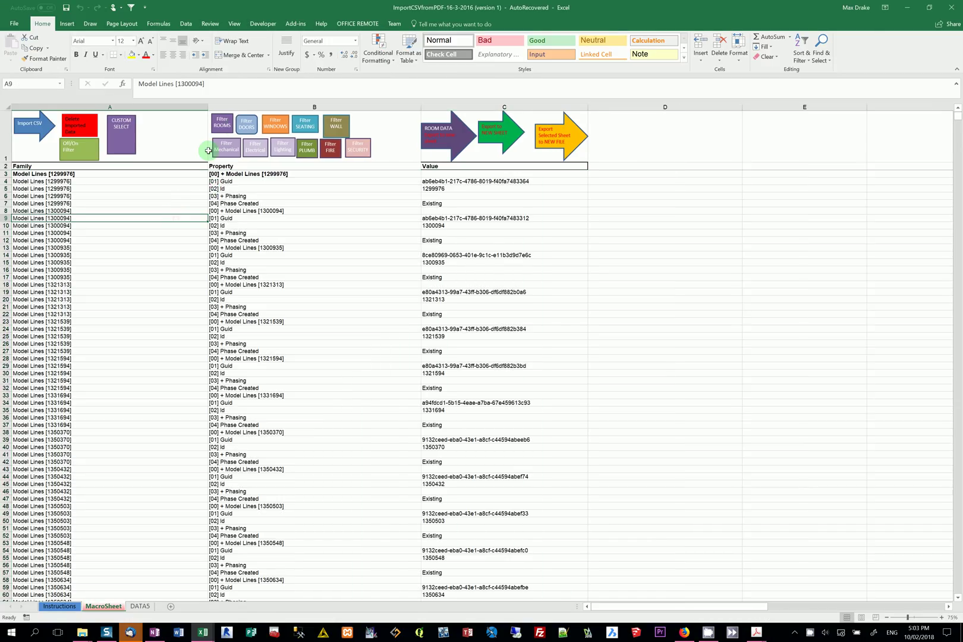
pyautogui.click(223, 123)
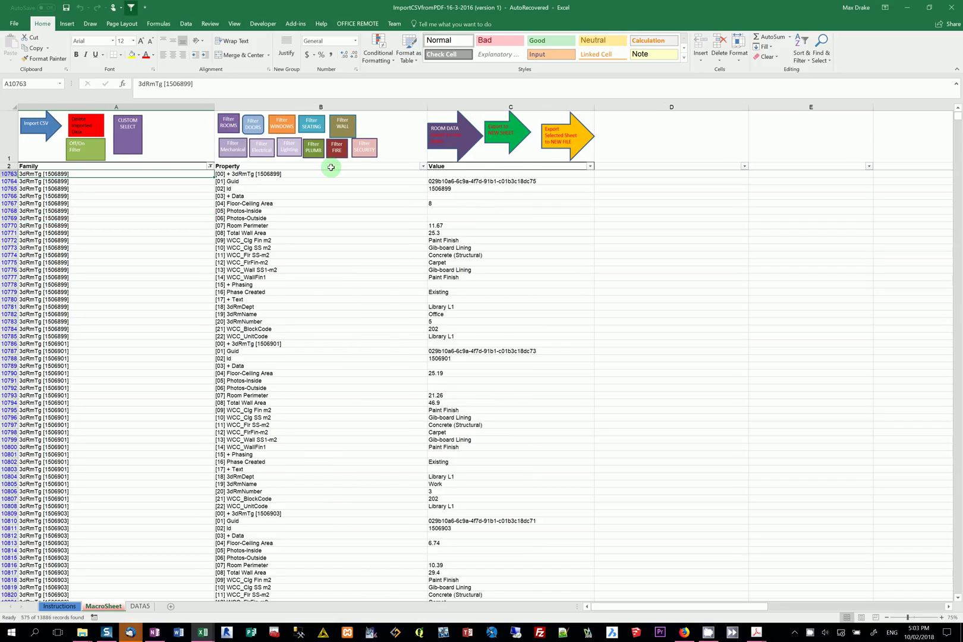
pyautogui.click(436, 138)
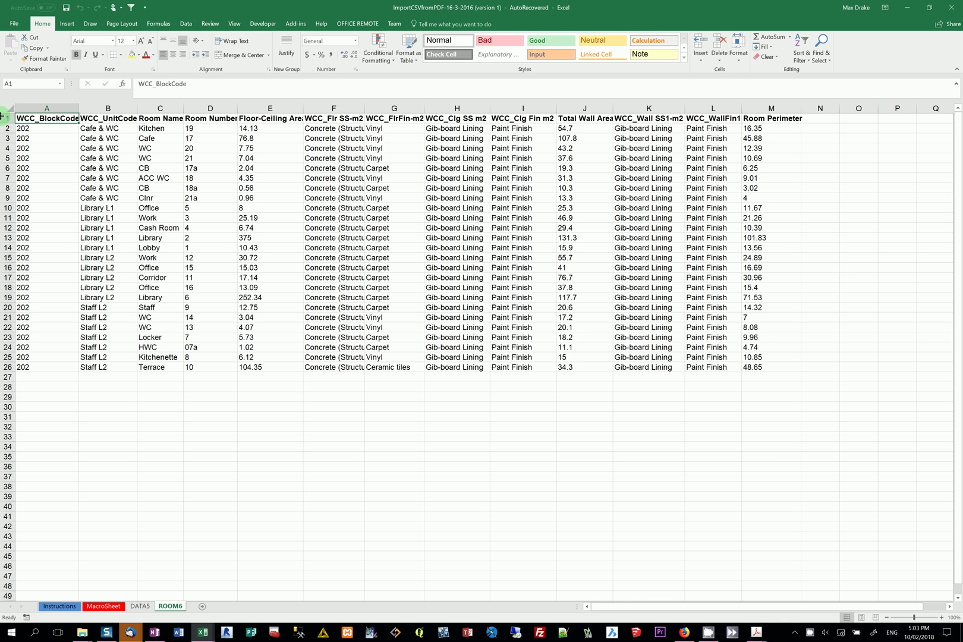
# Step: Add filters to the whole exported room sheet and sort it by Room Number from smallest to largest
pyautogui.click(11, 109)
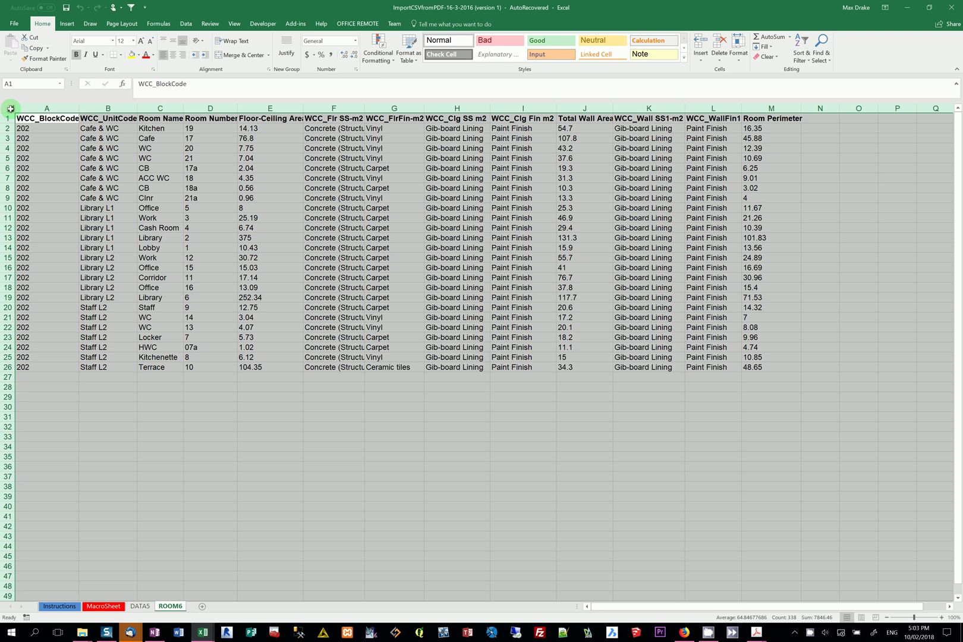
pyautogui.click(131, 7)
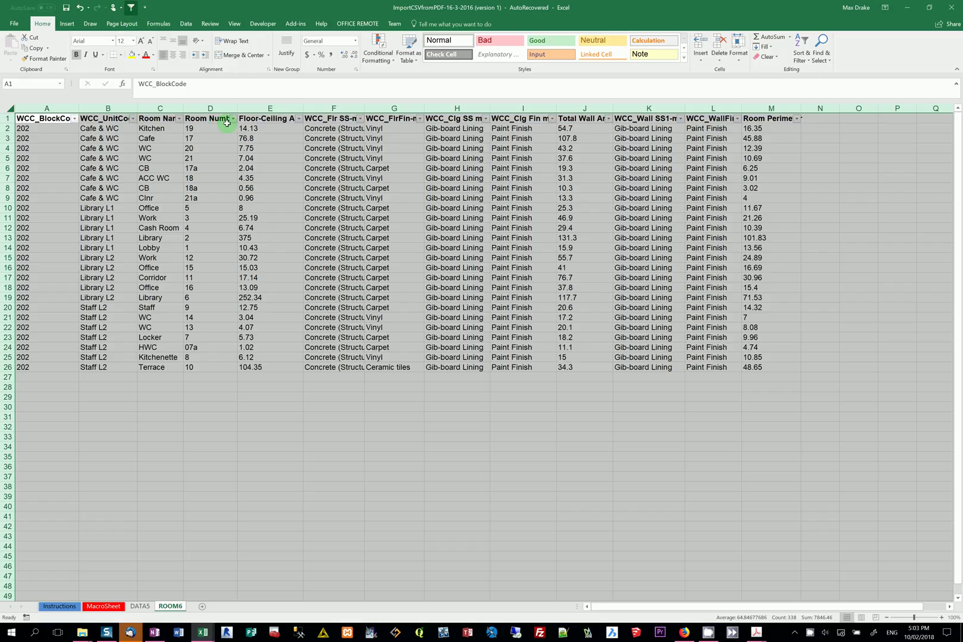
pyautogui.click(234, 119)
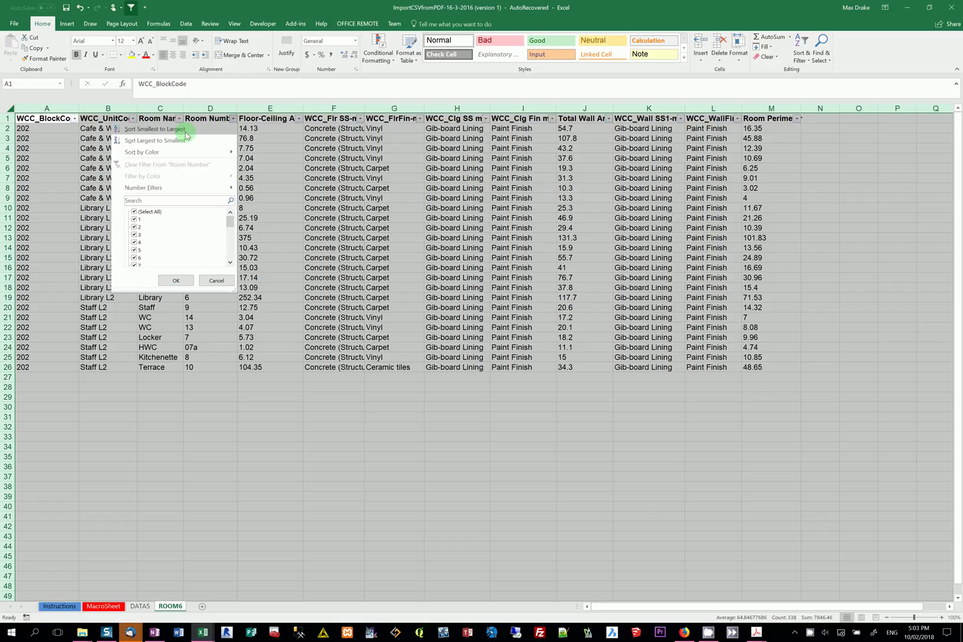
pyautogui.click(185, 132)
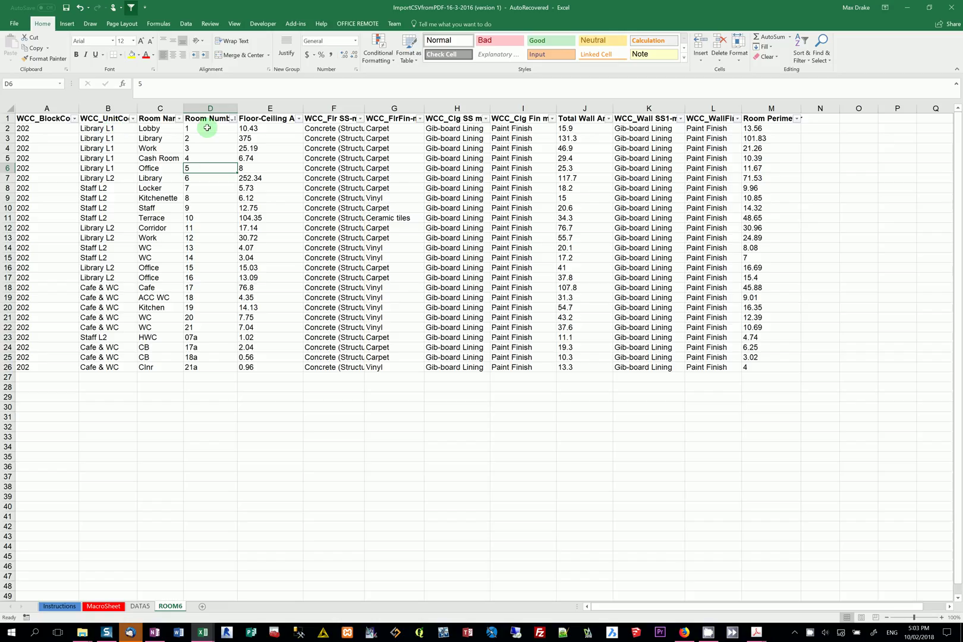
# Step: Examine the first room's number, name, floor-ceiling area and total wall area, plus the floor, ceiling and wall substrate and finish columns
pyautogui.click(205, 131)
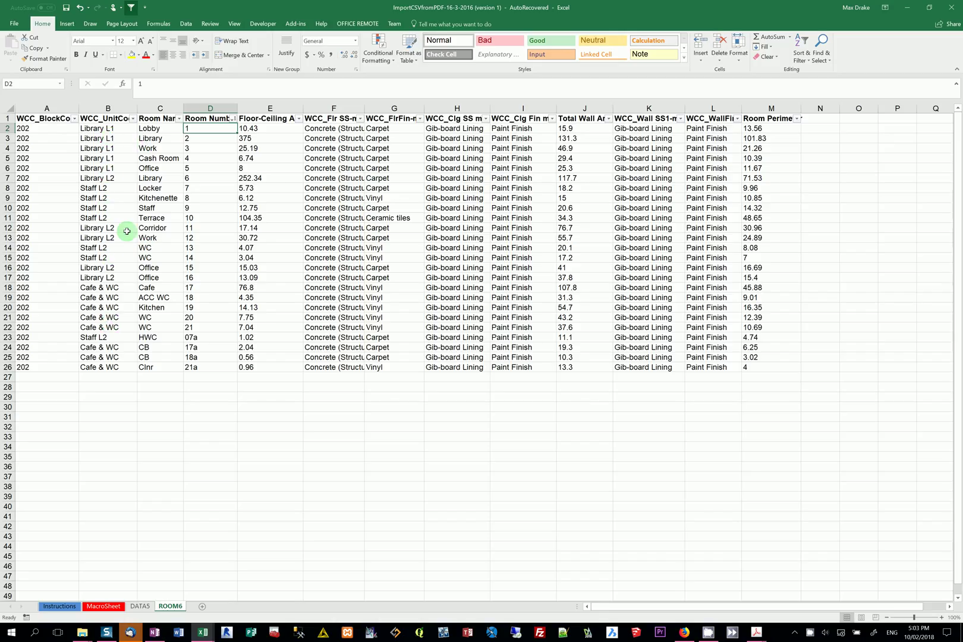
pyautogui.click(161, 129)
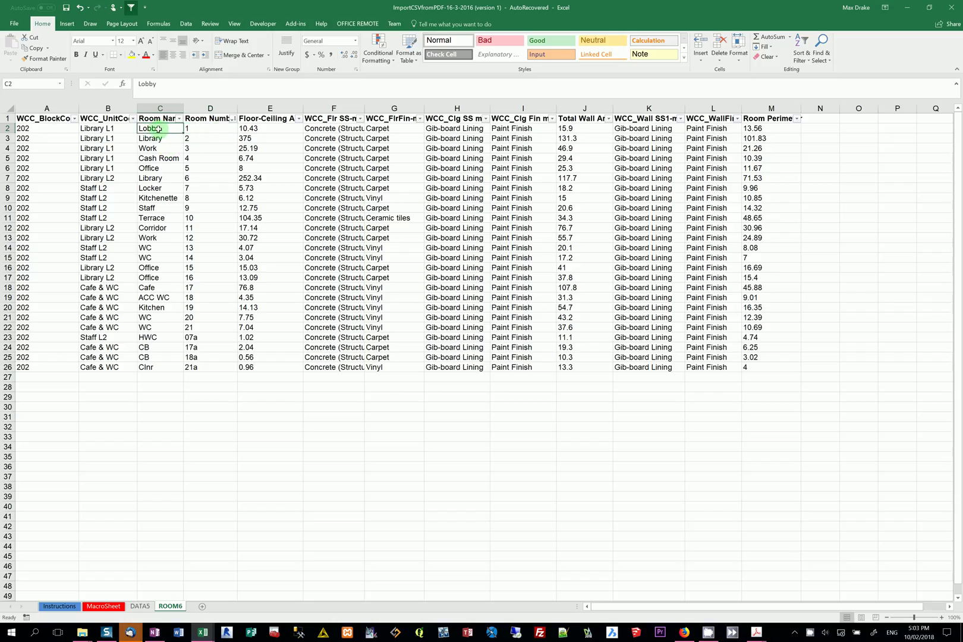
pyautogui.click(321, 118)
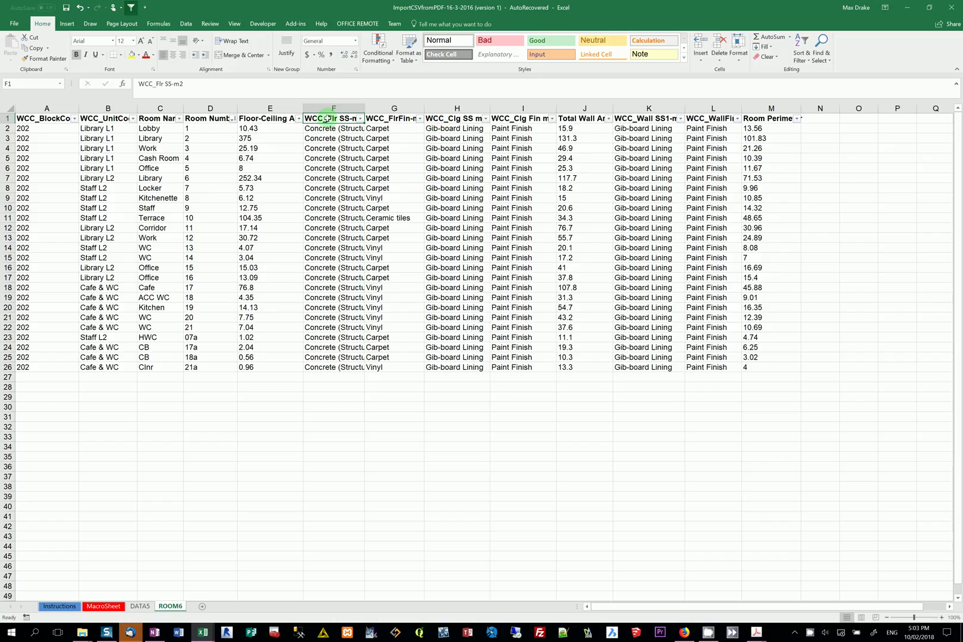
pyautogui.click(384, 118)
pyautogui.click(456, 119)
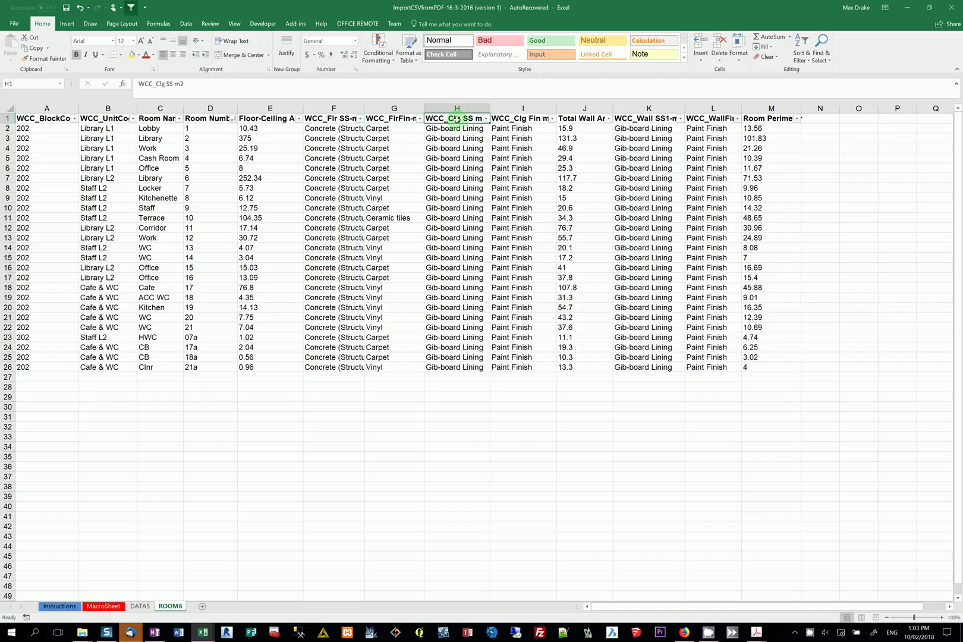
pyautogui.click(521, 118)
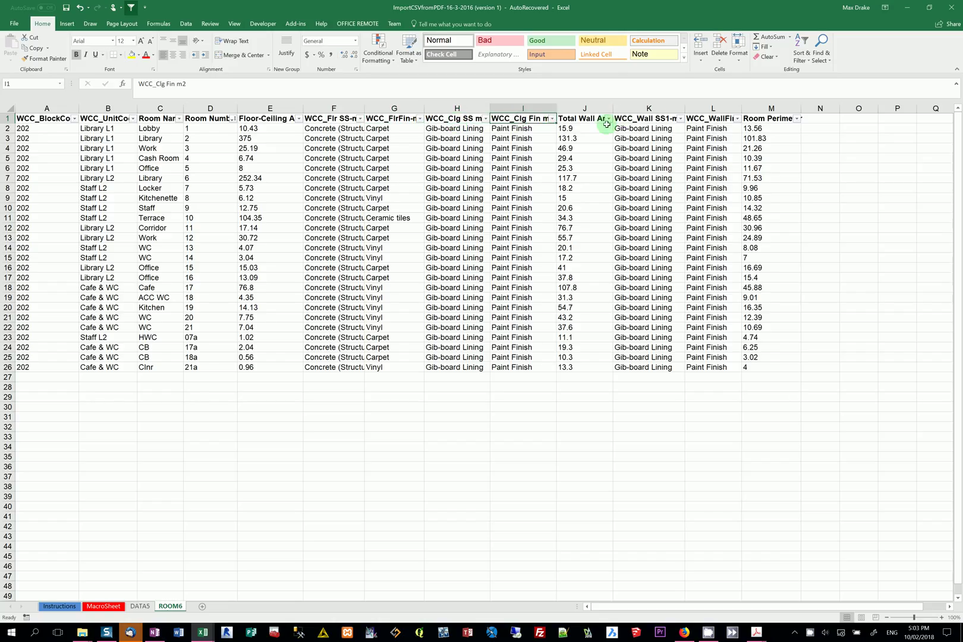
pyautogui.click(653, 119)
pyautogui.click(702, 123)
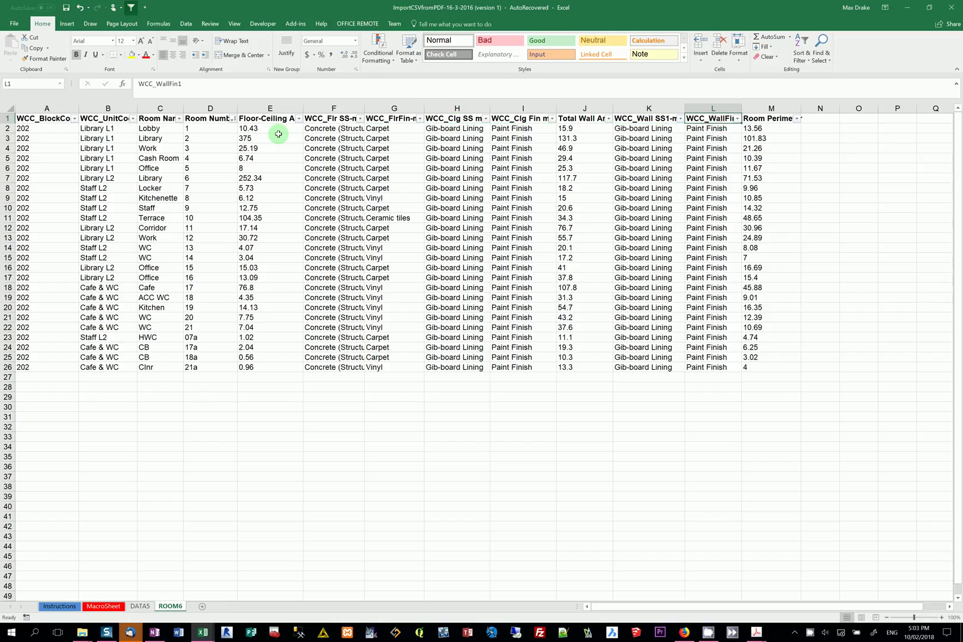
pyautogui.click(353, 139)
pyautogui.moveTo(457, 138); pyautogui.dragTo(456, 148)
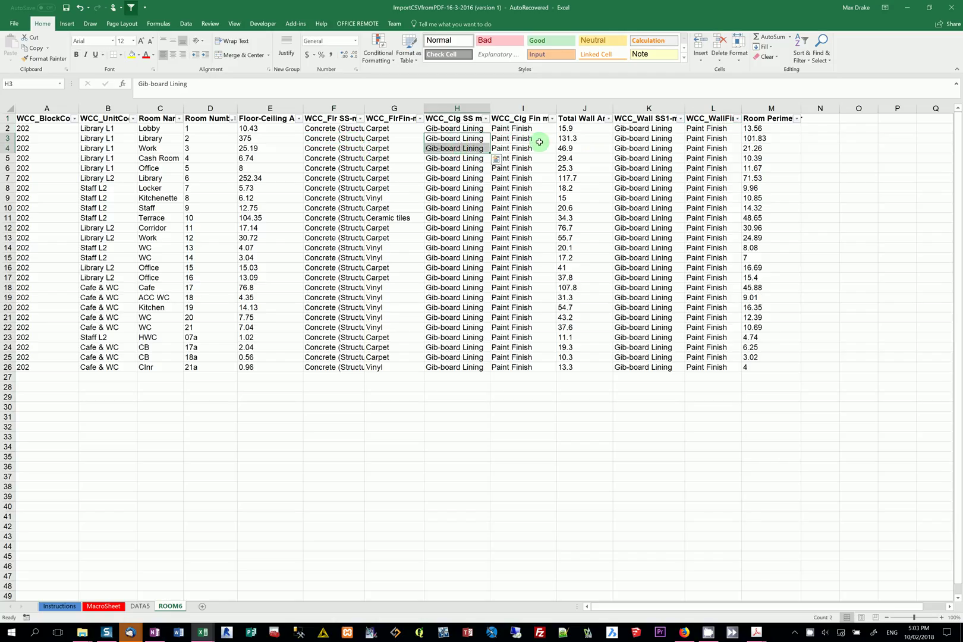
pyautogui.click(531, 153)
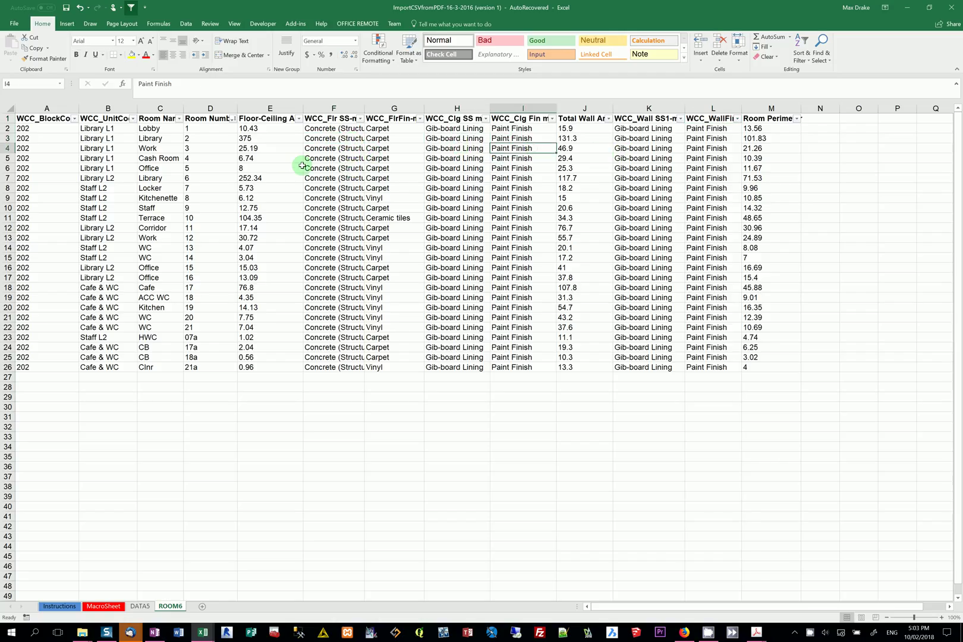
pyautogui.click(253, 128)
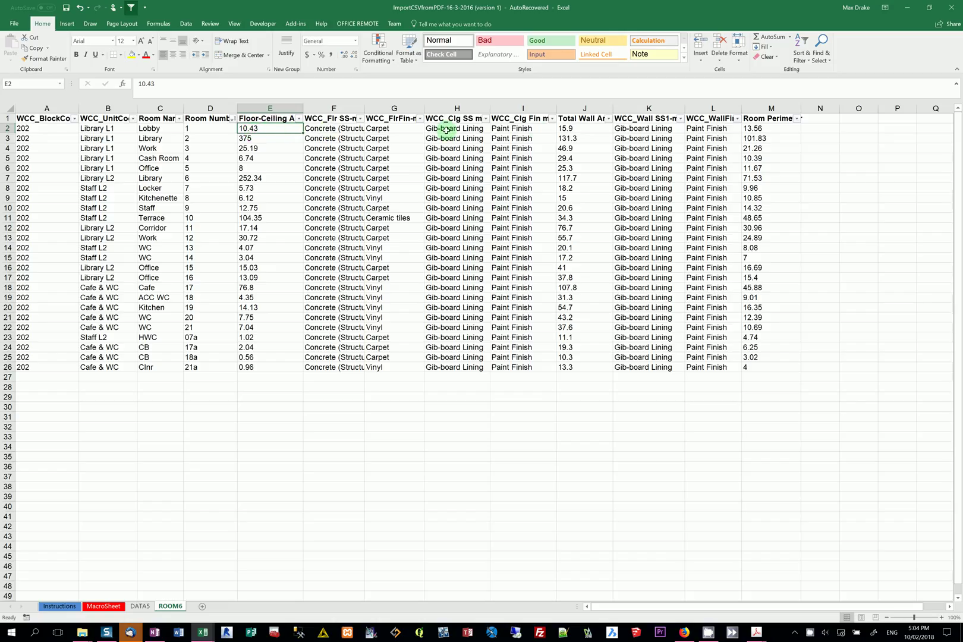
pyautogui.click(579, 128)
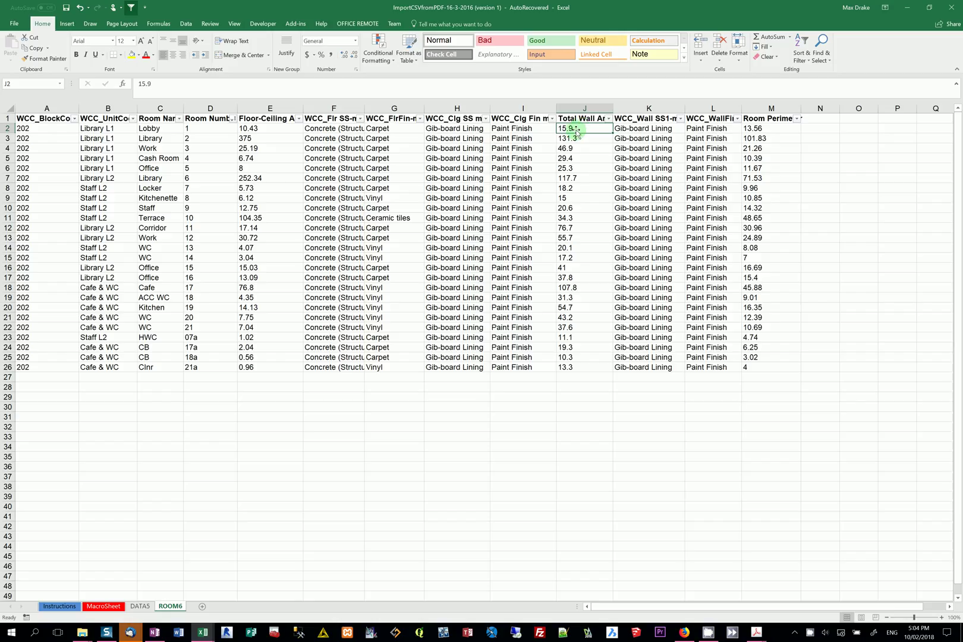
# Step: Export the sheet room6 from MacroSheet to a new workbook and save it as qqqq in the Documents folder
pyautogui.click(759, 127)
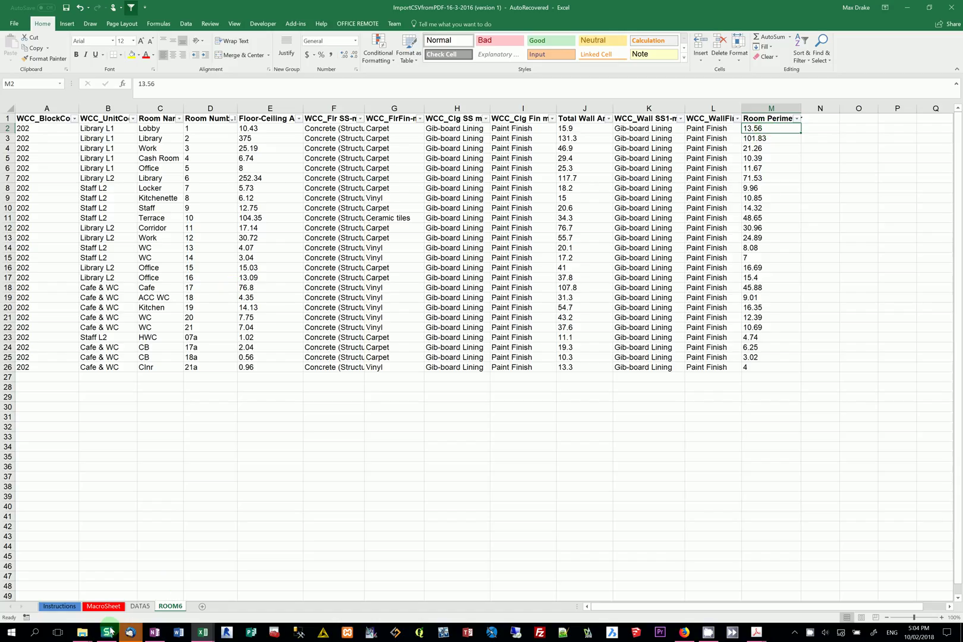
pyautogui.click(102, 606)
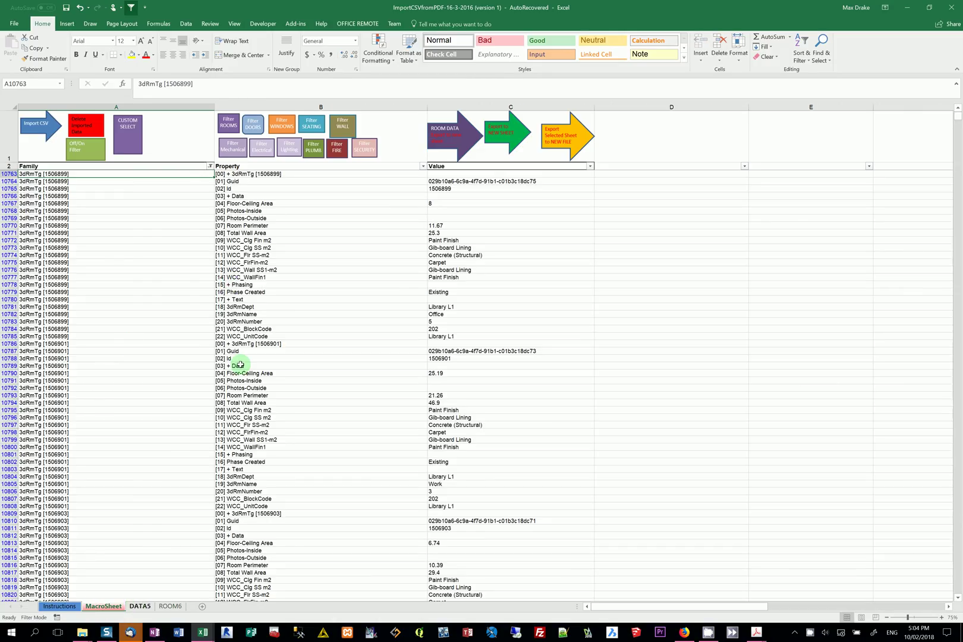
pyautogui.click(560, 138)
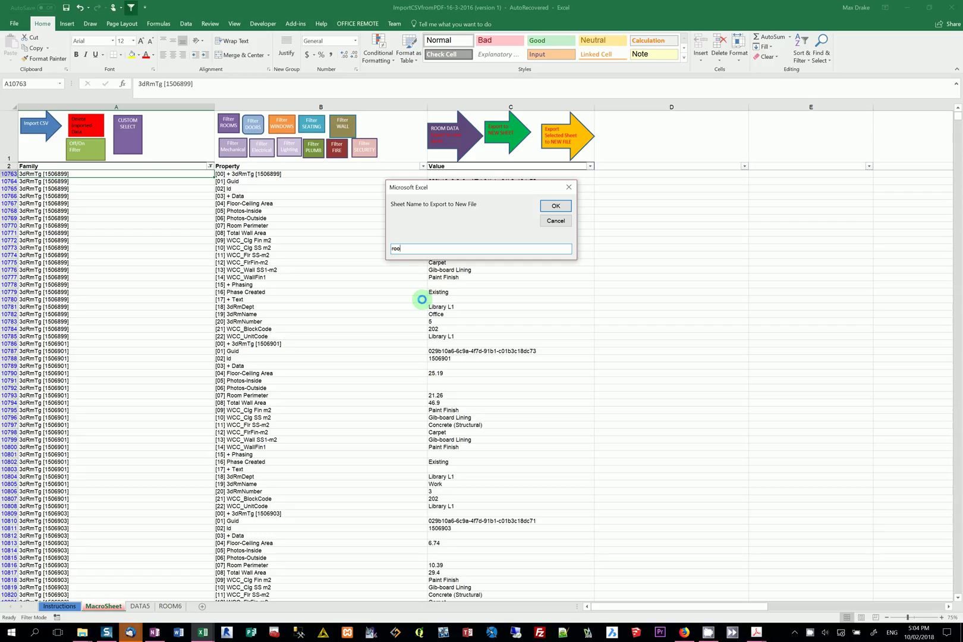
pyautogui.write('room6')
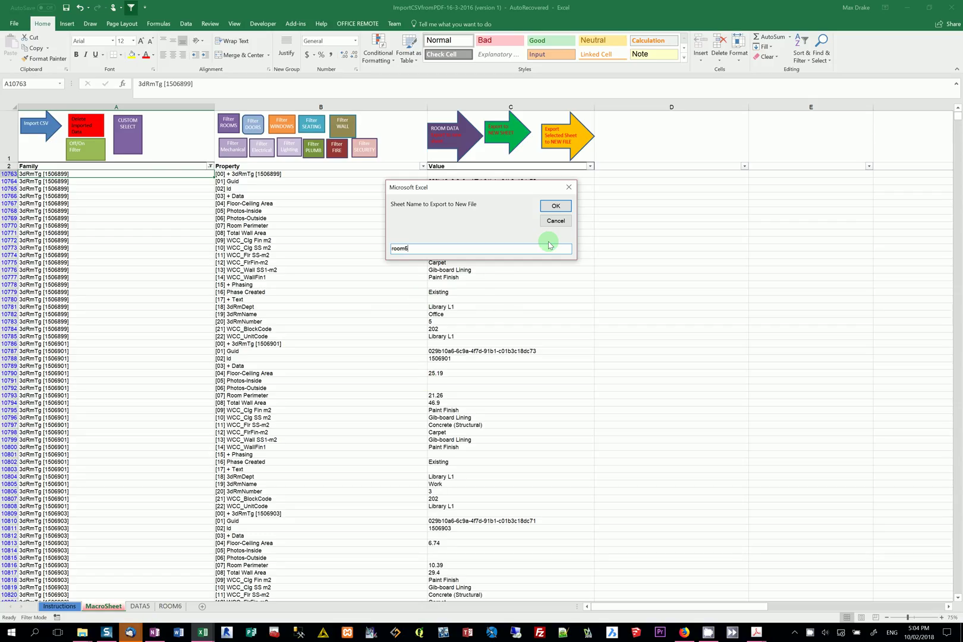
pyautogui.click(556, 207)
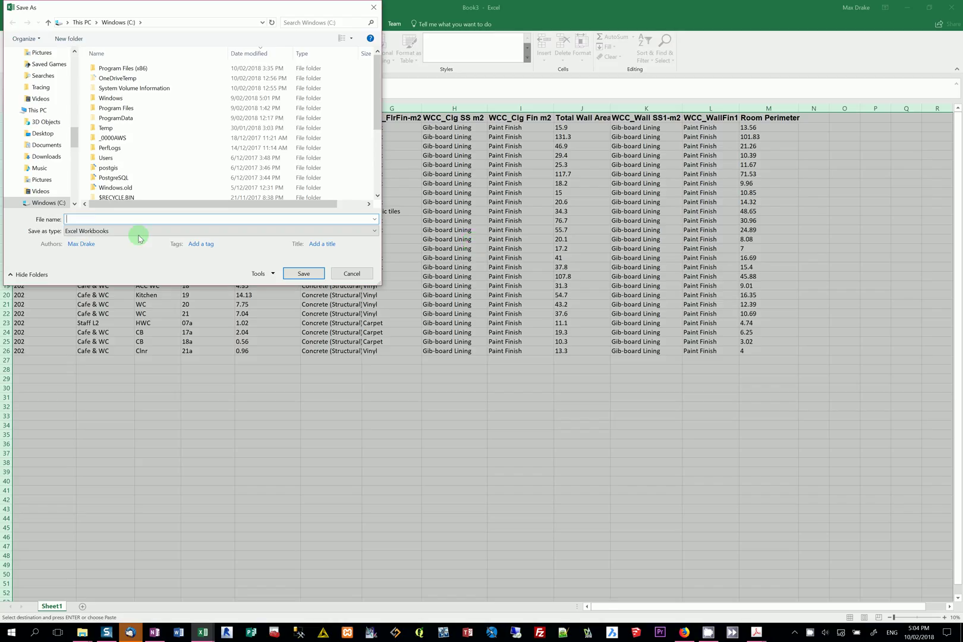
pyautogui.write('qqqq')
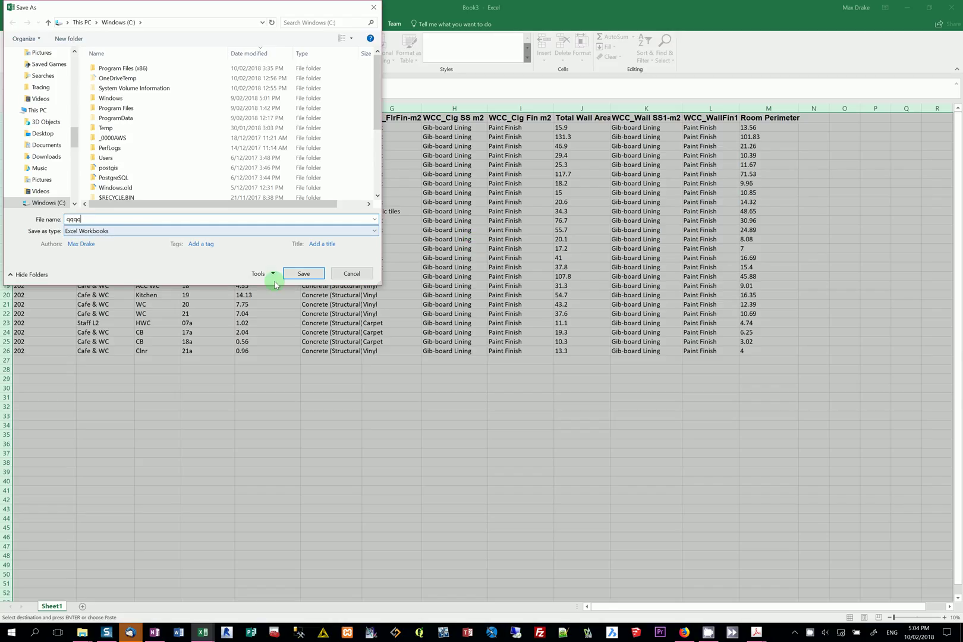
pyautogui.click(310, 274)
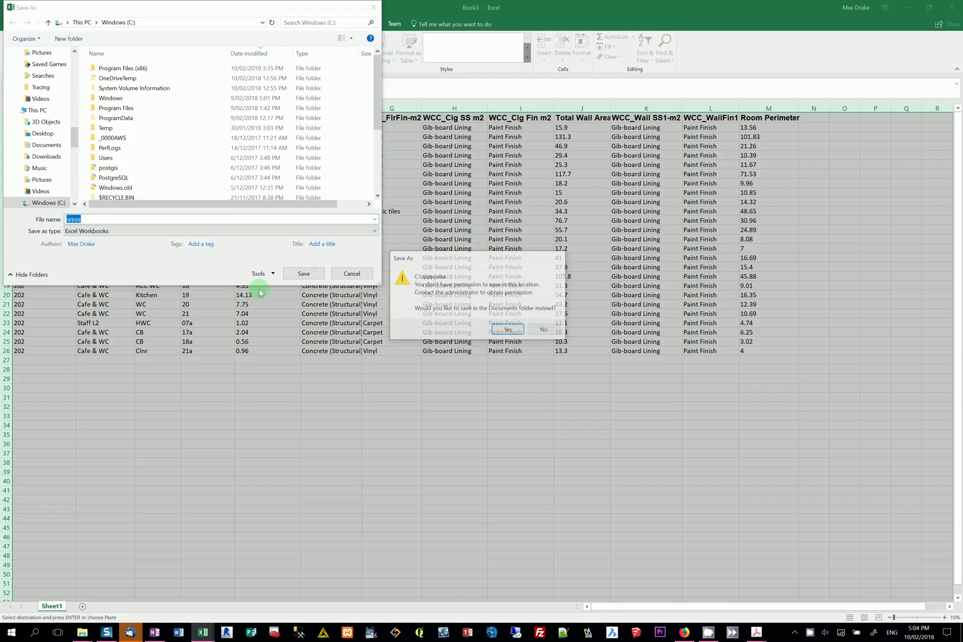
pyautogui.click(502, 329)
pyautogui.click(303, 272)
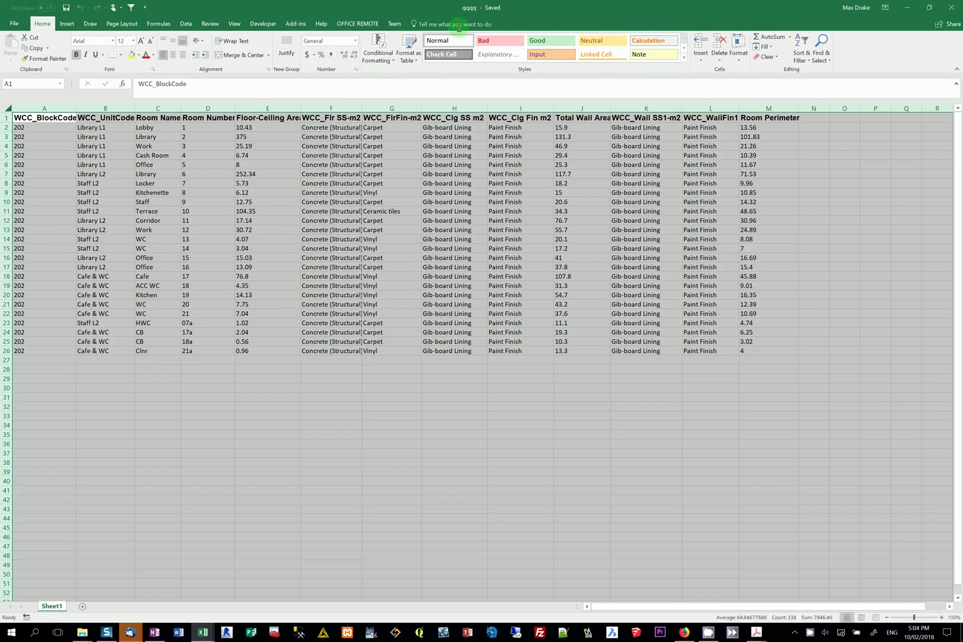
pyautogui.click(477, 17)
pyautogui.click(384, 145)
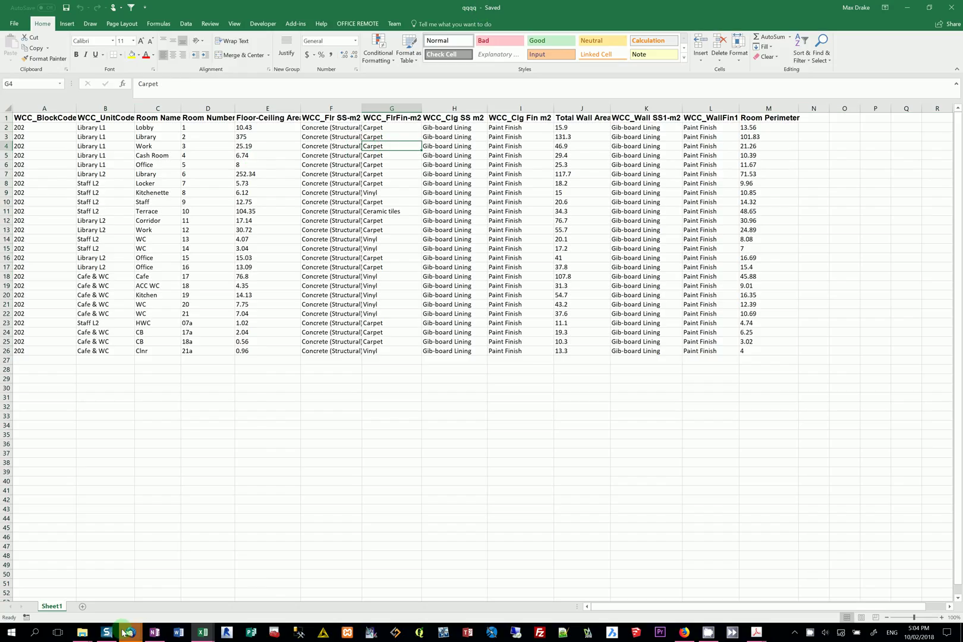
# Step: Return to MacroSheet in the ImportCSVfromPDF workbook, filter the data to doors and export it to a new sheet
pyautogui.click(202, 632)
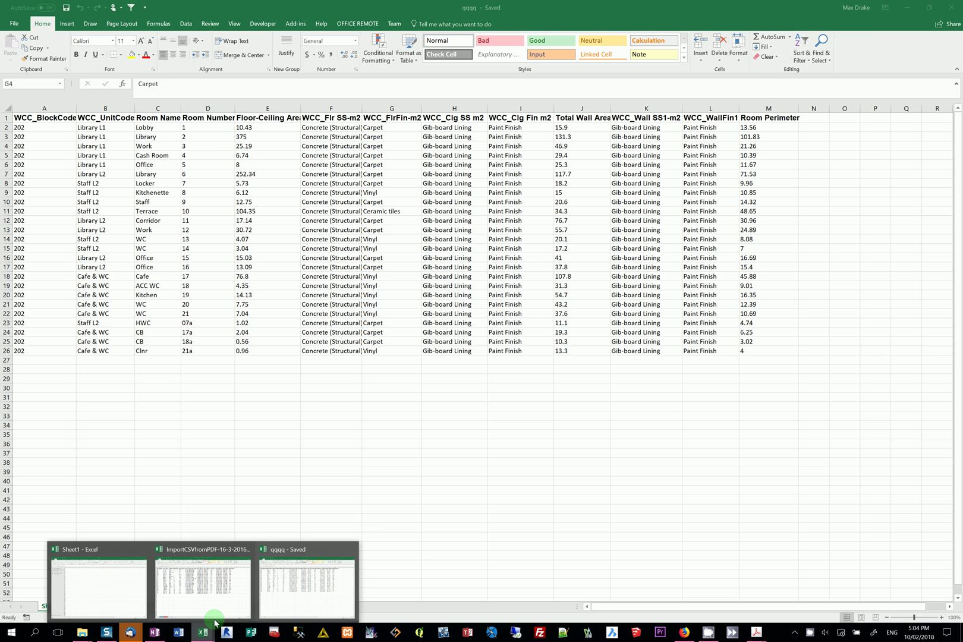
pyautogui.click(168, 599)
pyautogui.click(169, 597)
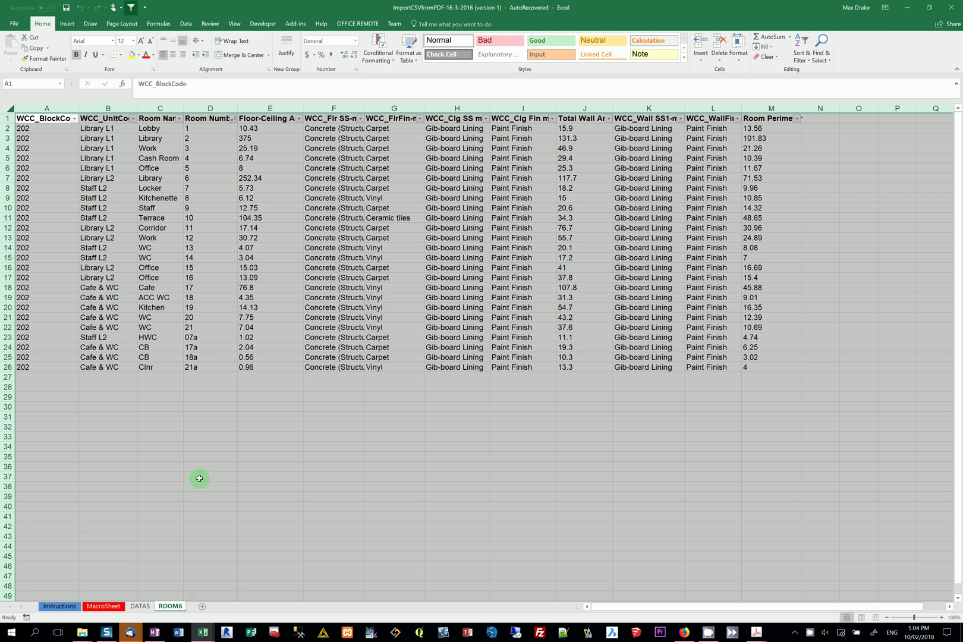
pyautogui.click(102, 606)
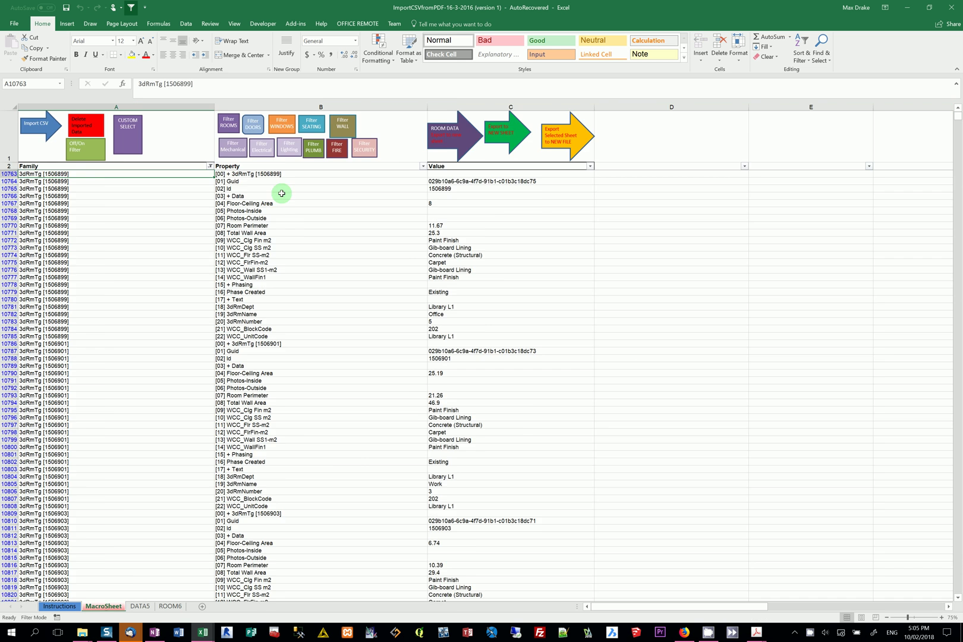
pyautogui.click(253, 125)
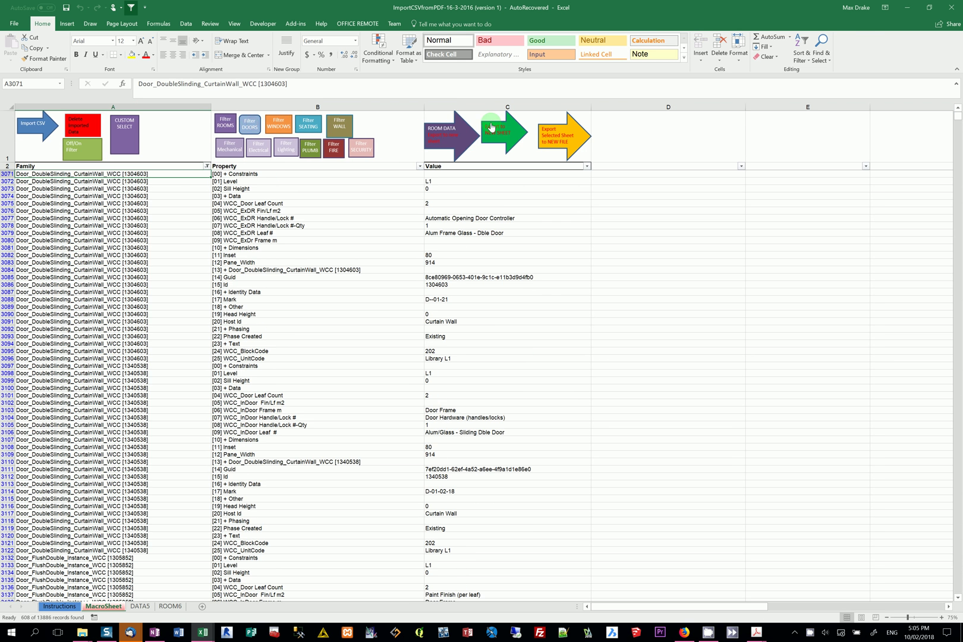
pyautogui.click(478, 133)
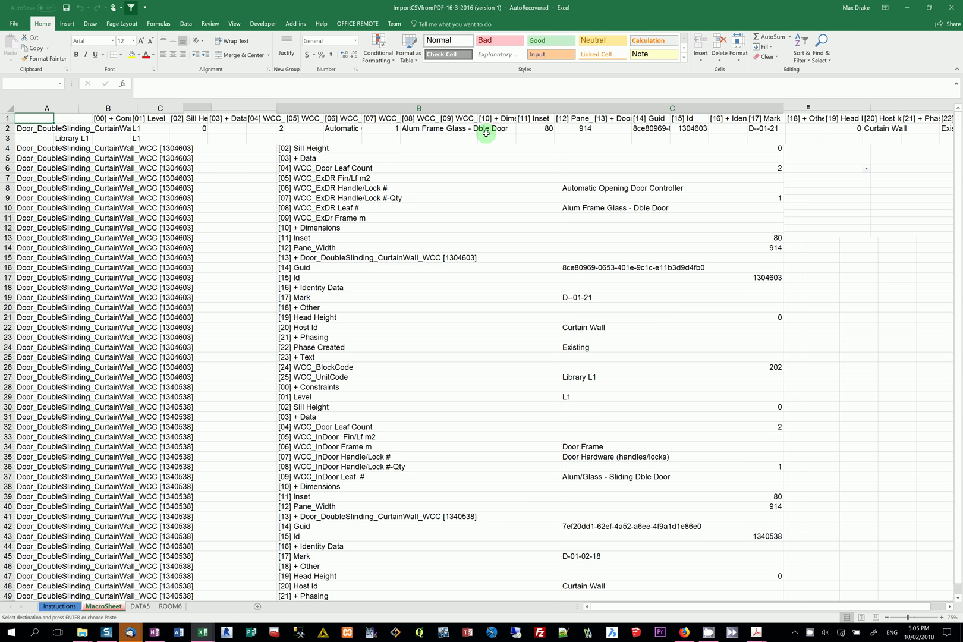
# Step: Filter the MacroSheet data to windows and export the filtered records to a new sheet
pyautogui.click(105, 607)
pyautogui.click(104, 606)
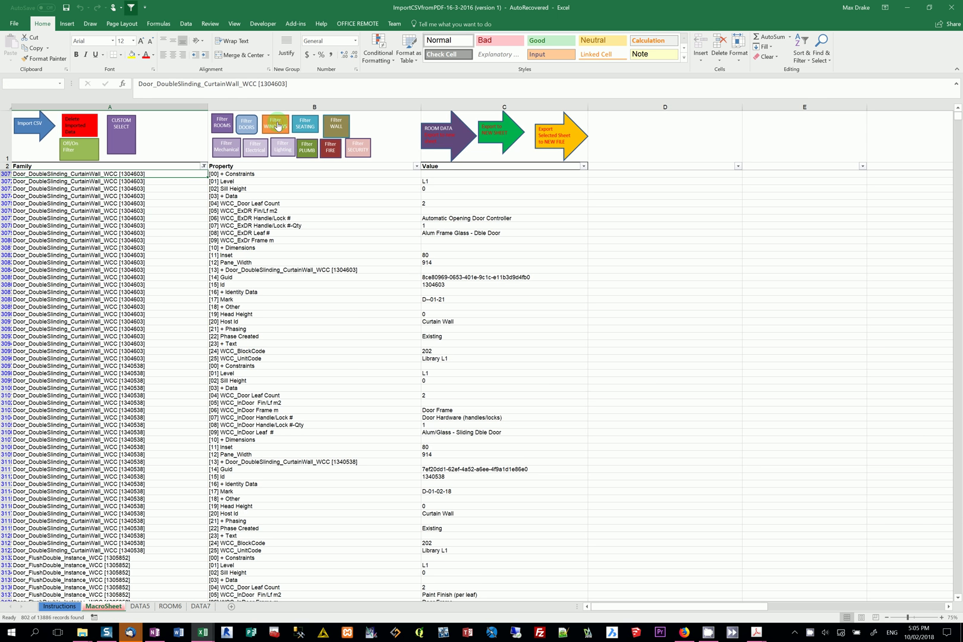
pyautogui.click(277, 126)
pyautogui.click(507, 131)
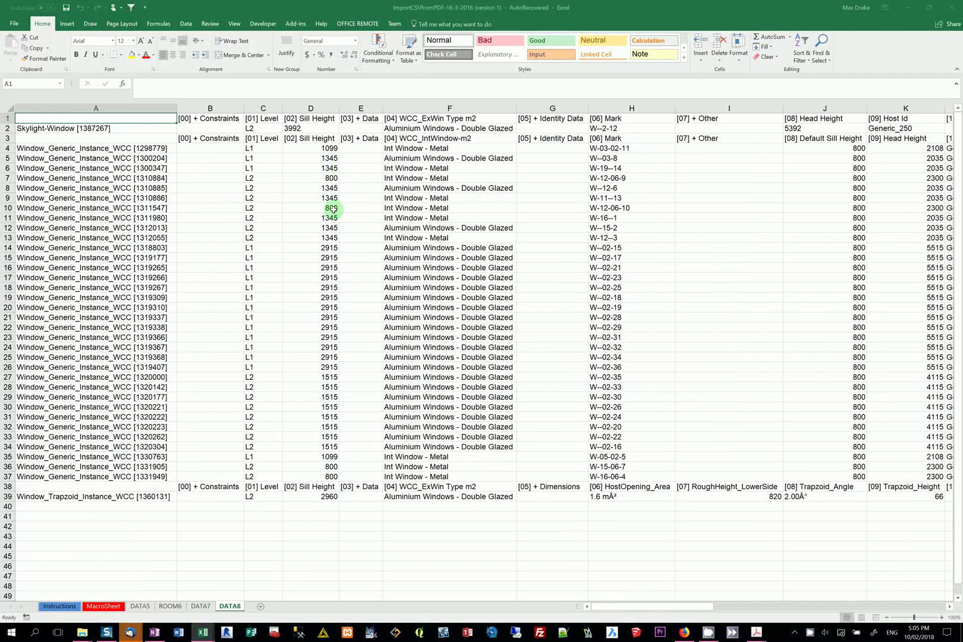
# Step: Examine the window marks in the exported window sheet, comparing individual marks and the whole run of W--02 marks
pyautogui.click(612, 150)
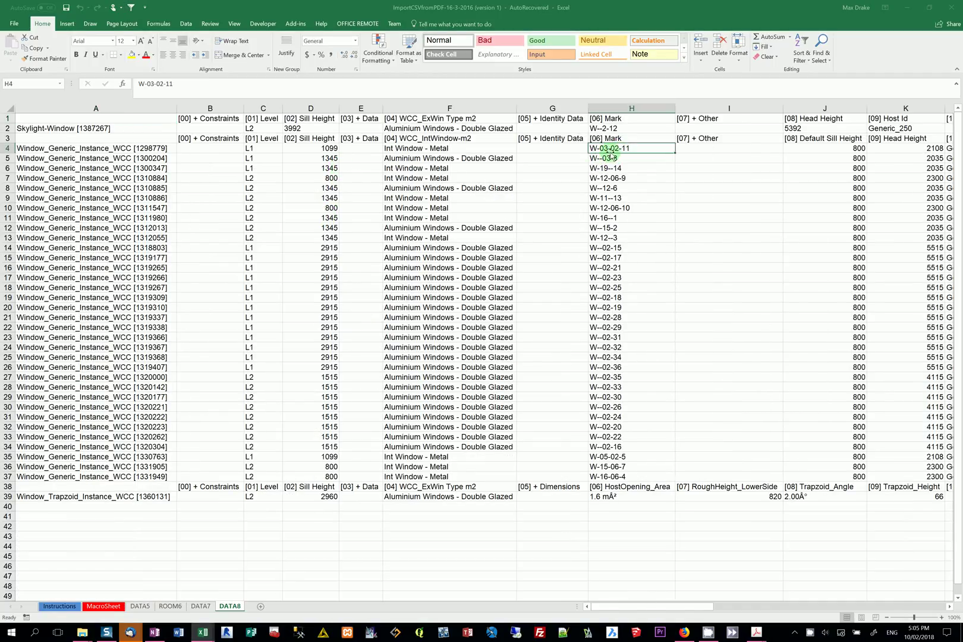
pyautogui.click(599, 159)
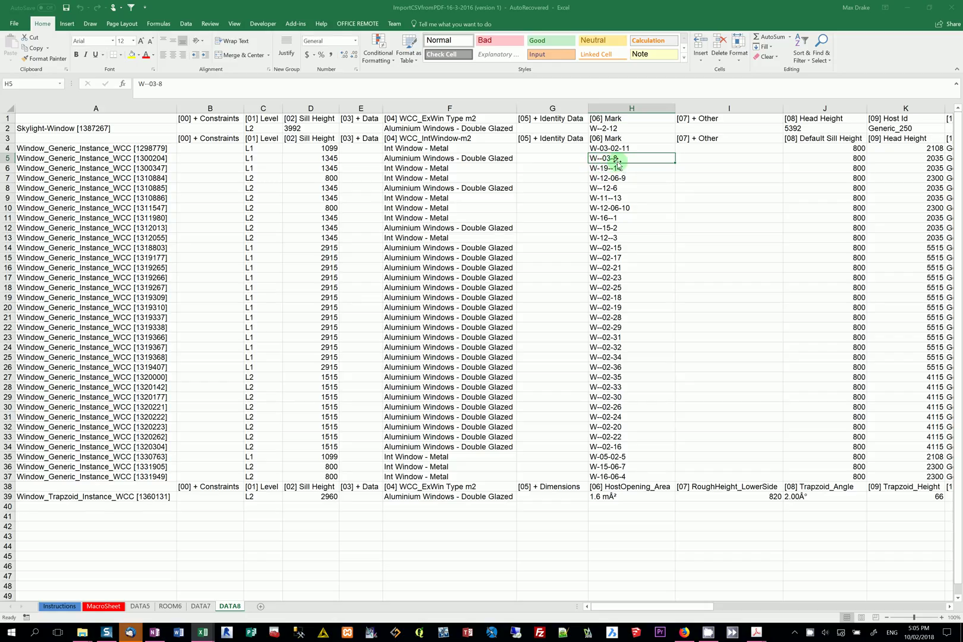
pyautogui.click(604, 168)
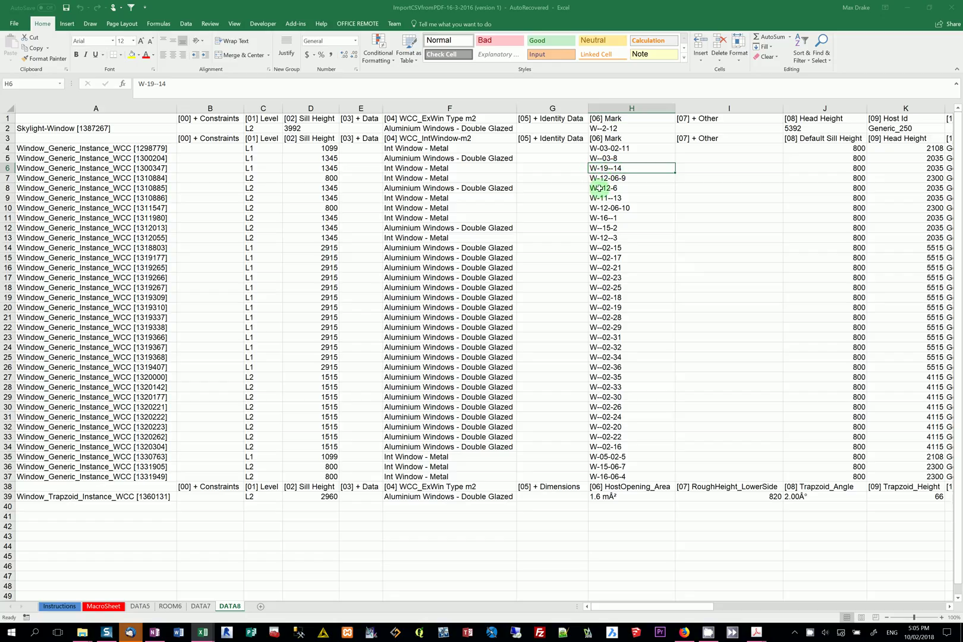
pyautogui.click(599, 188)
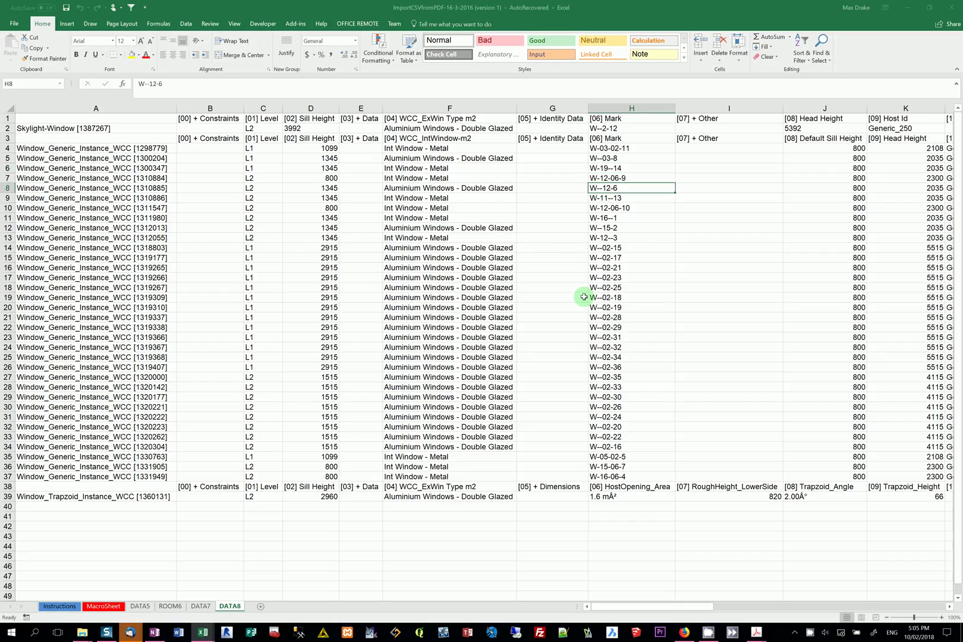
pyautogui.click(605, 267)
pyautogui.click(604, 297)
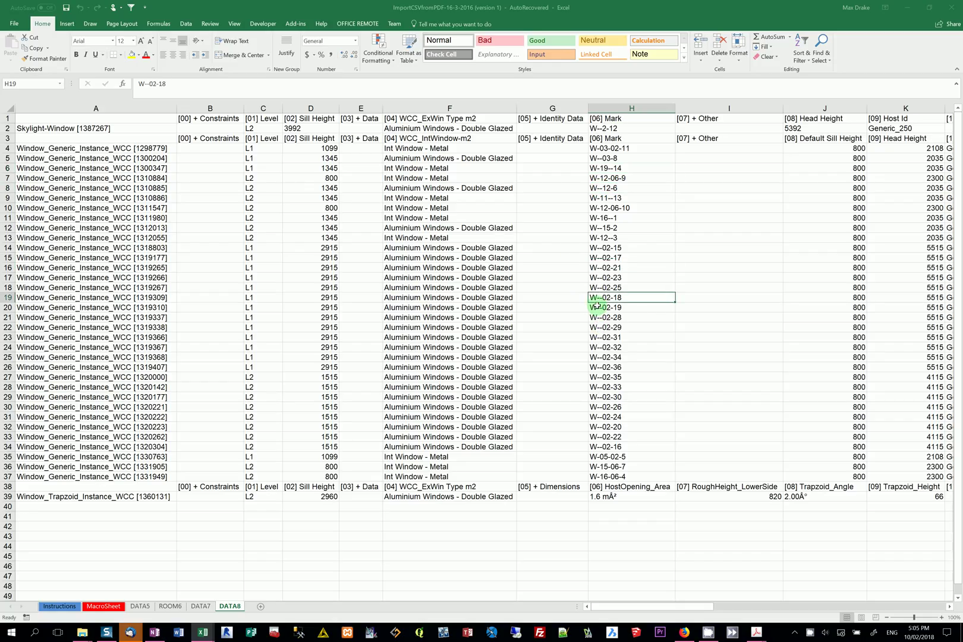
pyautogui.moveTo(604, 249); pyautogui.dragTo(605, 446)
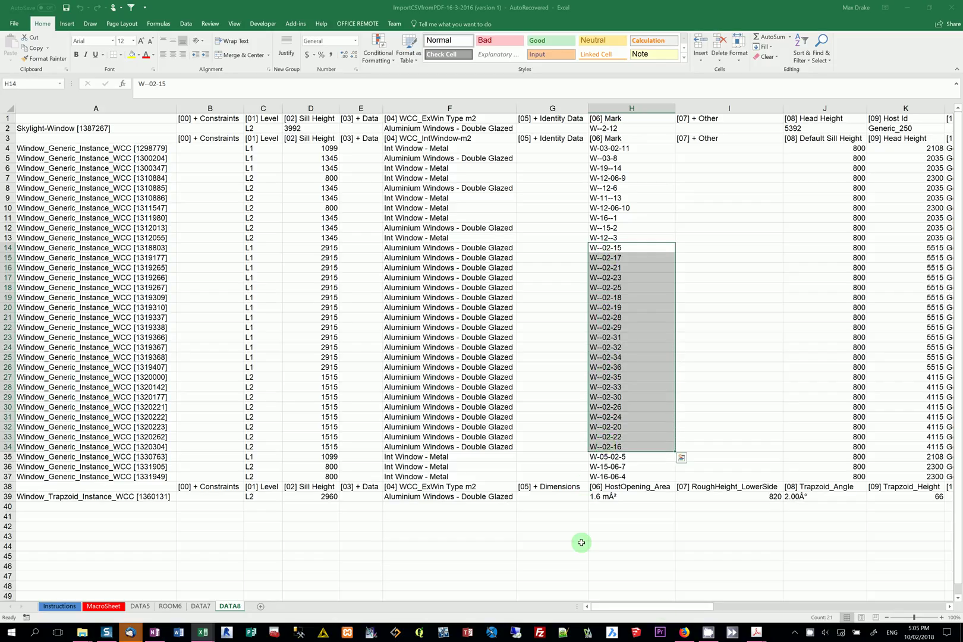
pyautogui.moveTo(662, 608); pyautogui.dragTo(594, 611)
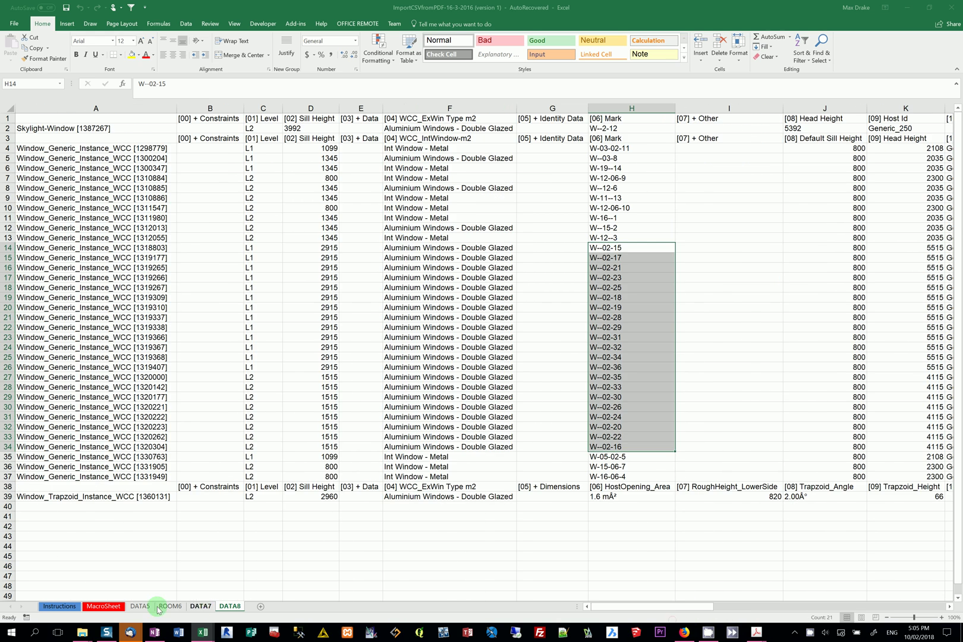
# Step: Examine the door marks for the single flush doors on sheet DATA7, including D--21-22 and D-03-04-7
pyautogui.click(192, 606)
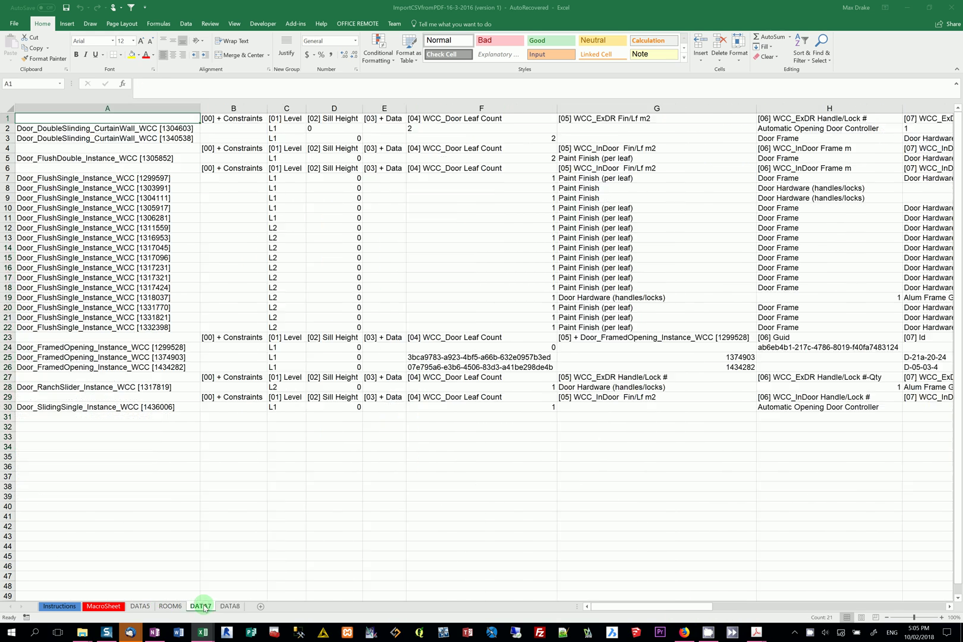
pyautogui.moveTo(686, 607); pyautogui.dragTo(856, 613)
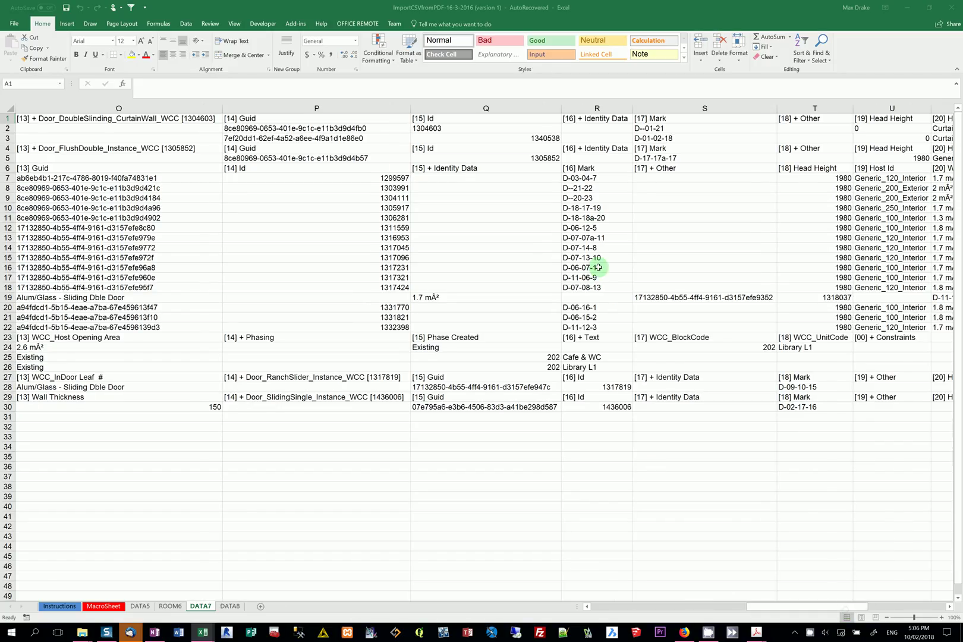
pyautogui.click(575, 189)
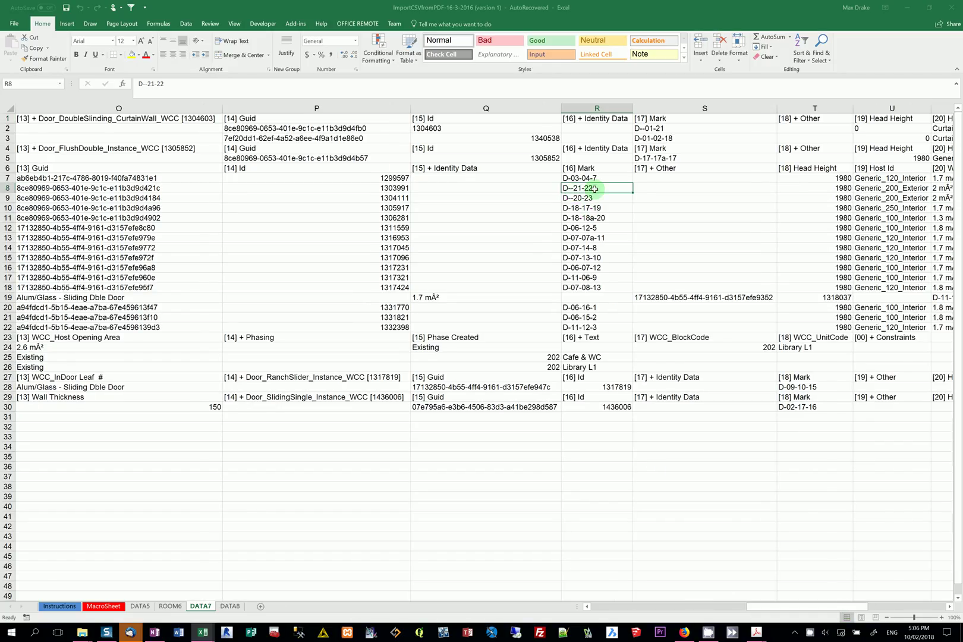
pyautogui.click(572, 189)
pyautogui.click(572, 179)
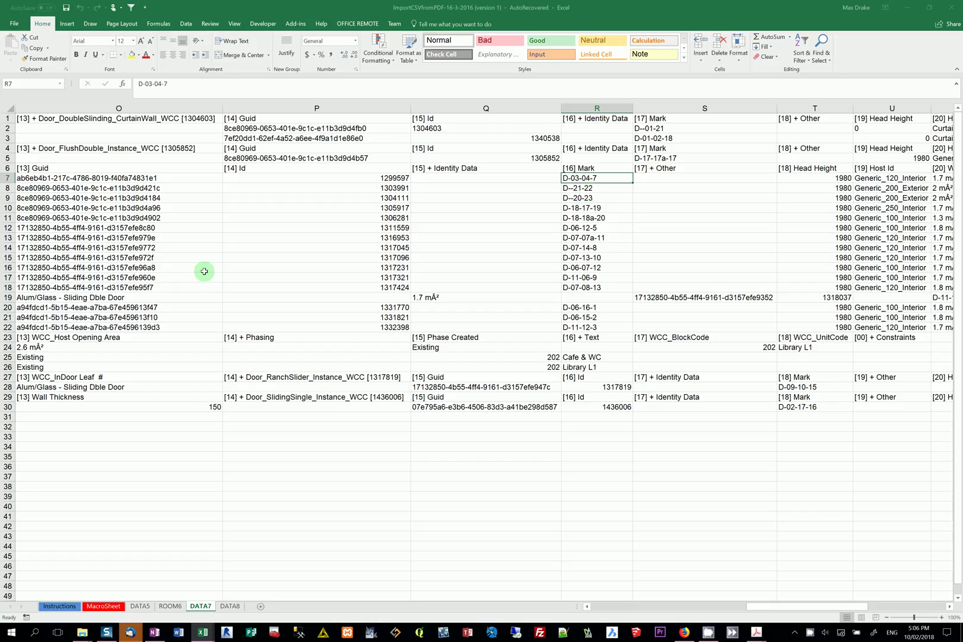
# Step: Filter the MacroSheet data to mechanical items and export the filtered records to a new sheet
pyautogui.click(104, 606)
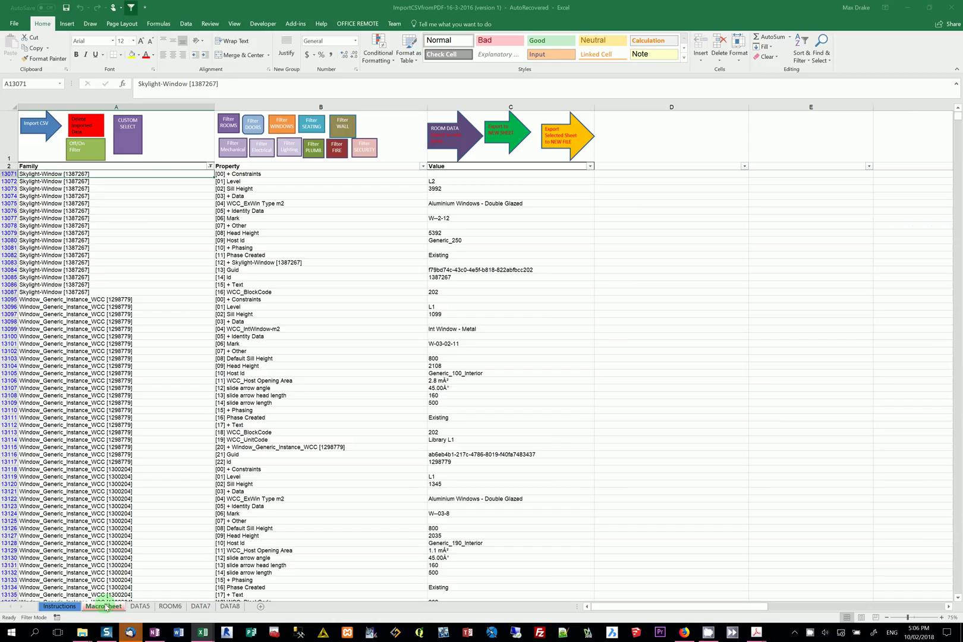
pyautogui.click(222, 145)
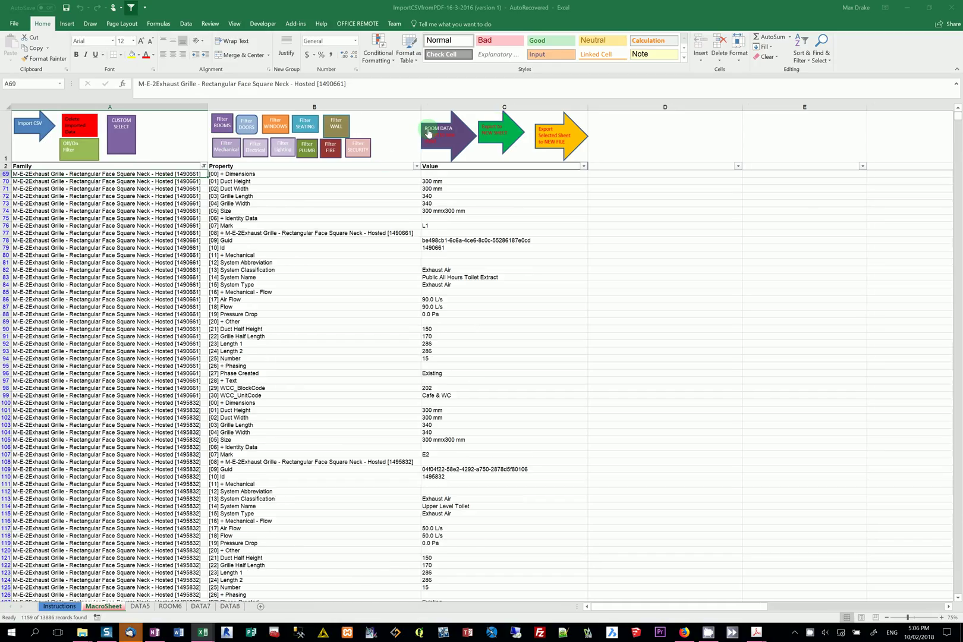
pyautogui.click(502, 132)
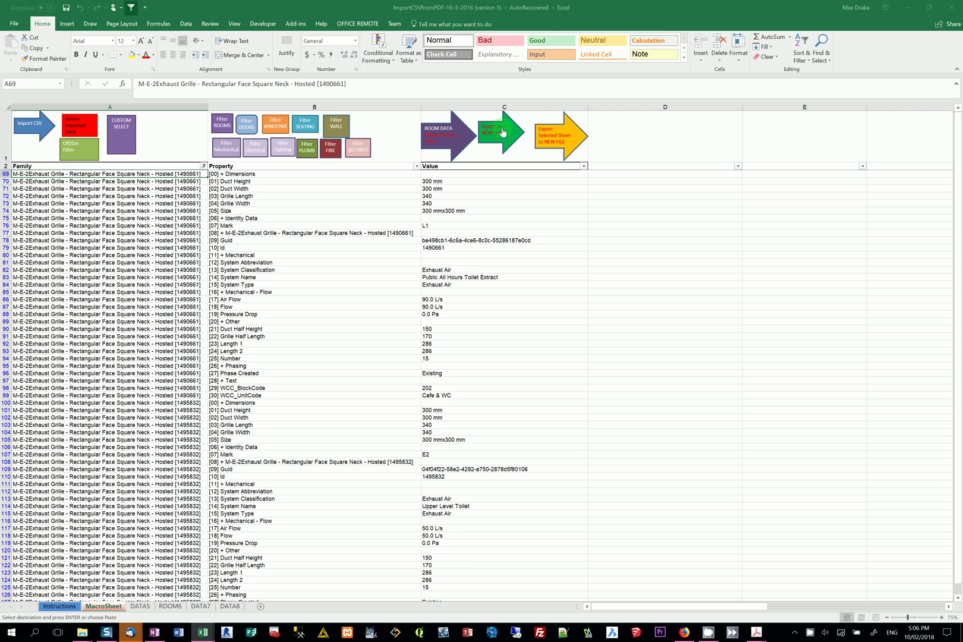
pyautogui.click(502, 132)
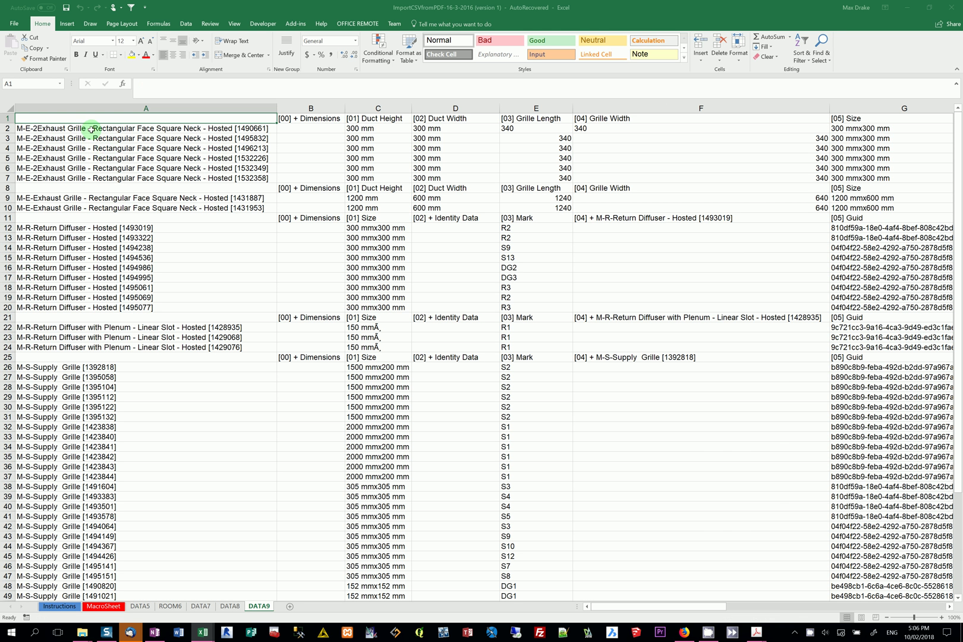
# Step: Review the exported mechanical items, from supply grilles and diffusers to the air handling unit, centrifugal fans and rooftop smoke extract fans
pyautogui.click(62, 386)
pyautogui.scroll(-16, 62, 386)
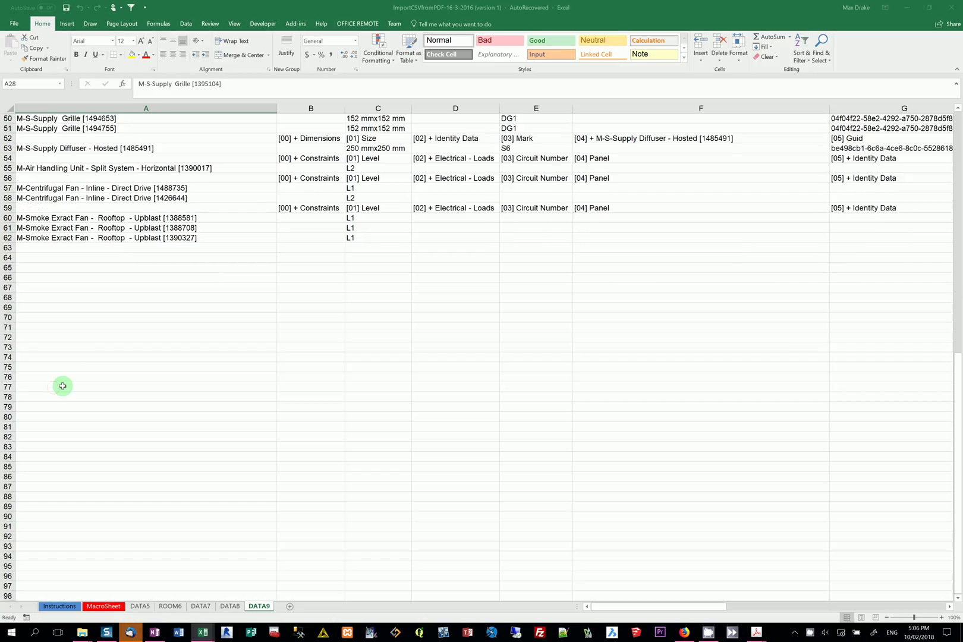
pyautogui.click(66, 148)
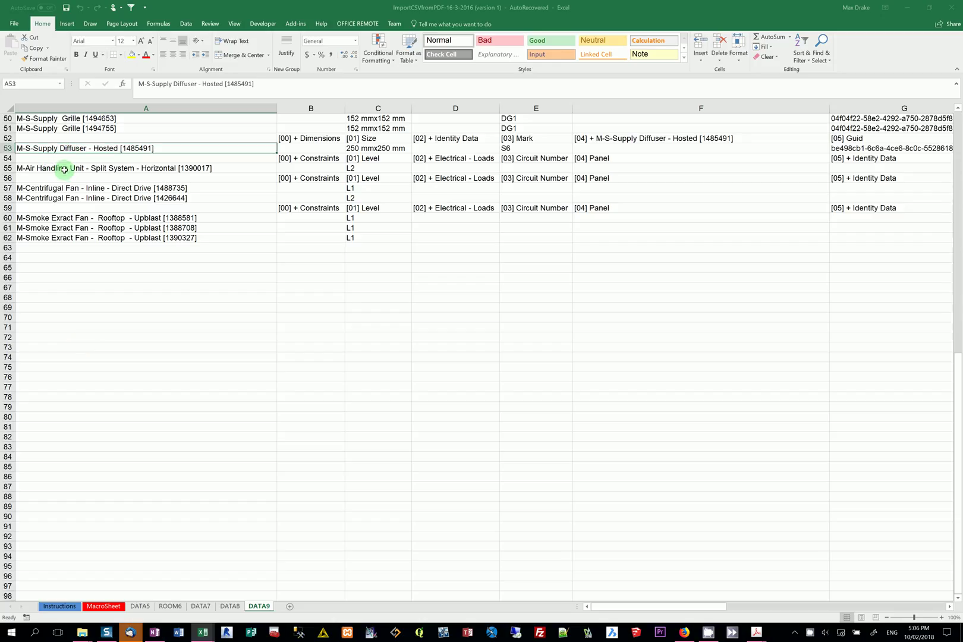
pyautogui.click(64, 169)
pyautogui.click(62, 188)
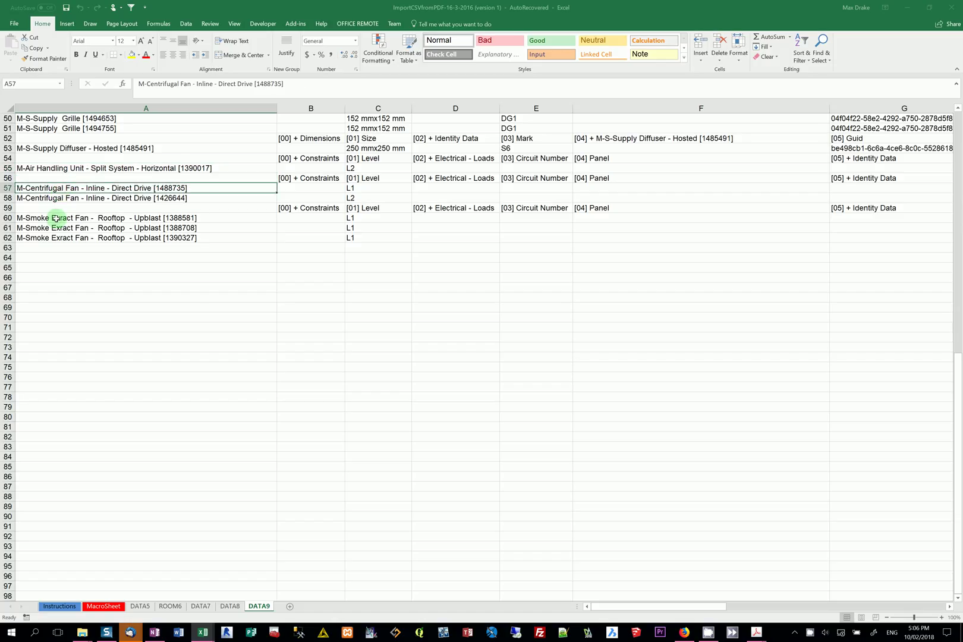
pyautogui.click(56, 218)
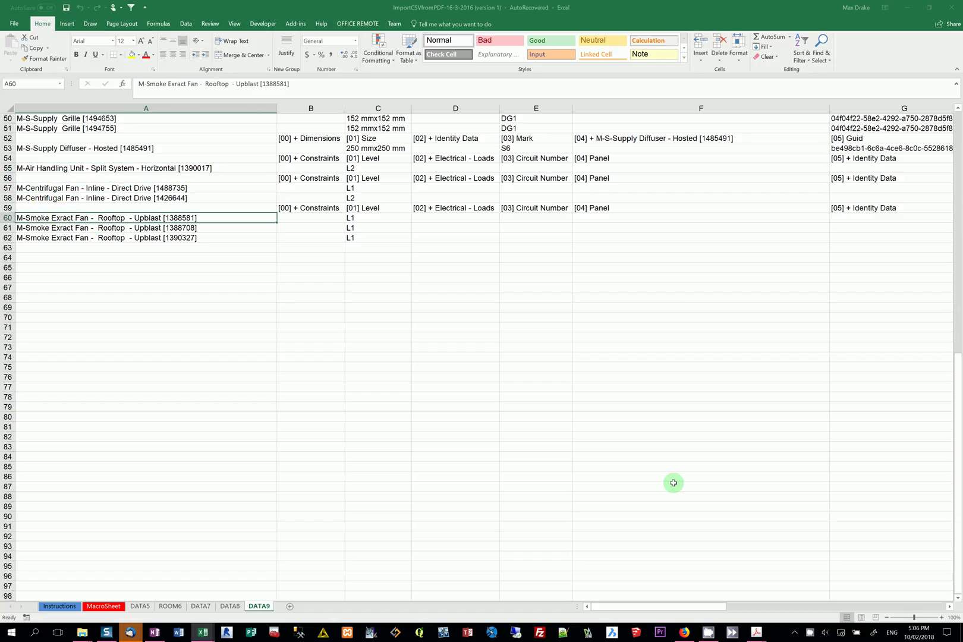
# Step: Examine the rectangular face exhaust grille records on sheet DATA9, including the row 5 family name and grille length
pyautogui.moveTo(957, 373); pyautogui.dragTo(958, 118)
pyautogui.click(205, 151)
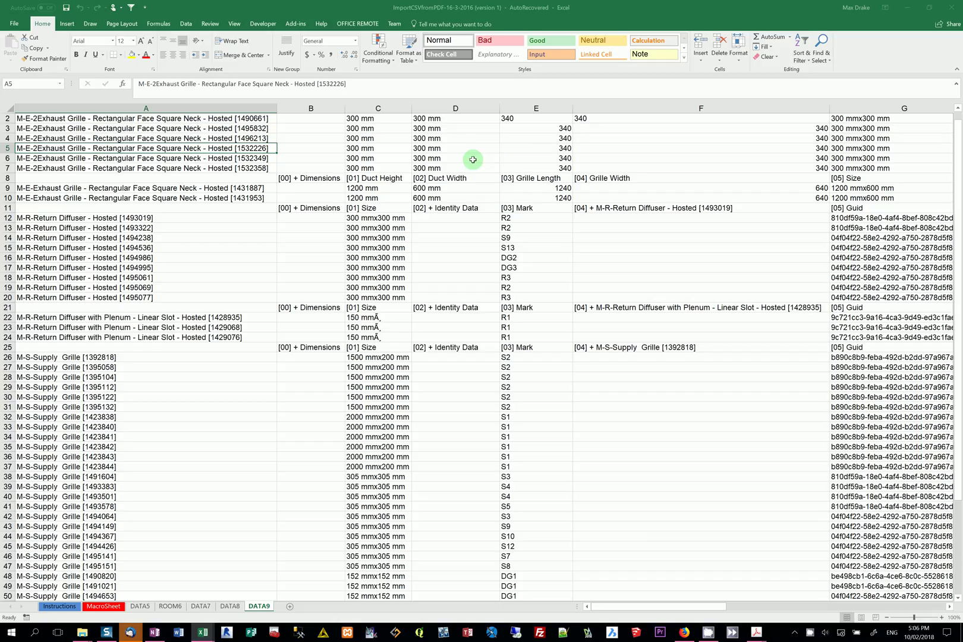
pyautogui.click(559, 151)
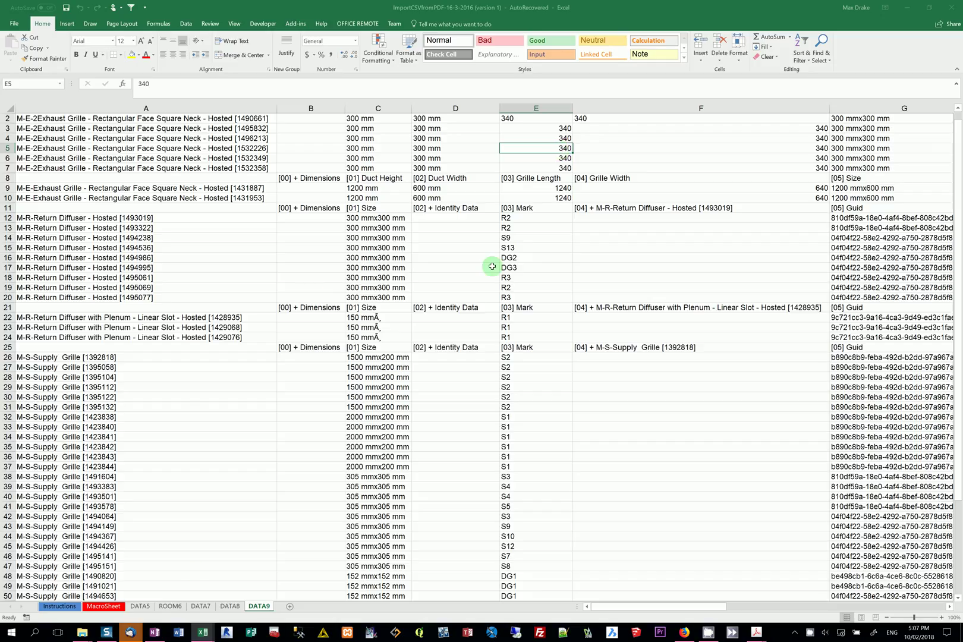
# Step: Delete all the exported sheets from DATA5 through DATA9, keeping only the Instructions and MacroSheet sheets
pyautogui.click(113, 607)
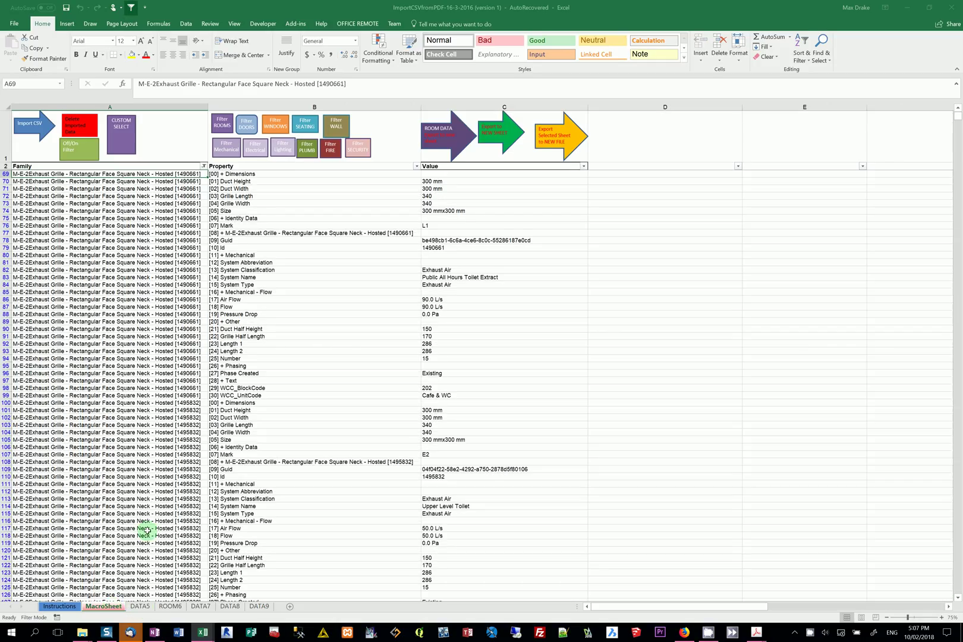
pyautogui.click(122, 299)
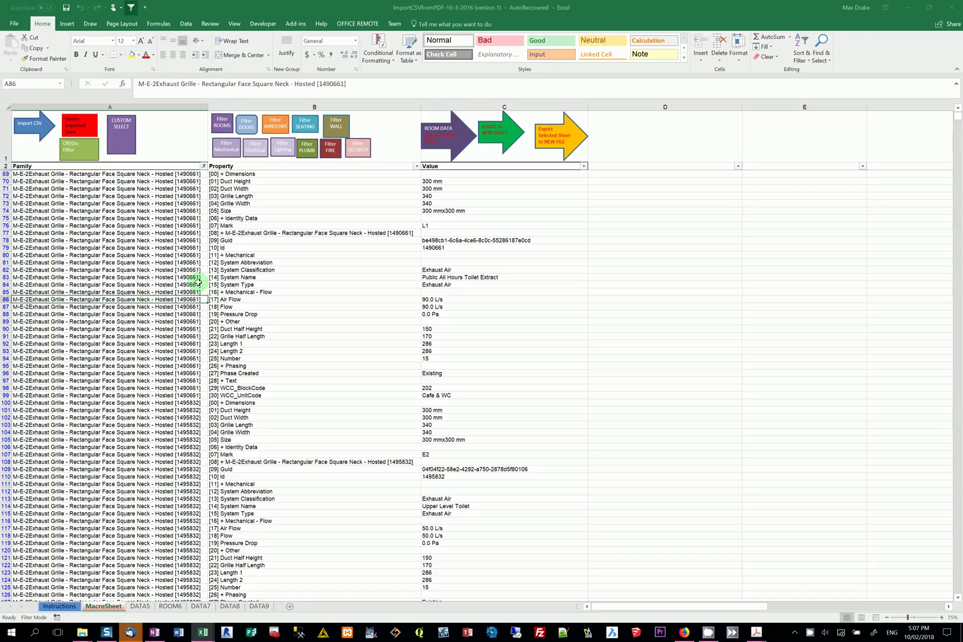
pyautogui.click(141, 606)
pyautogui.keyDown('shift'); pyautogui.click(267, 608); pyautogui.keyUp('shift')
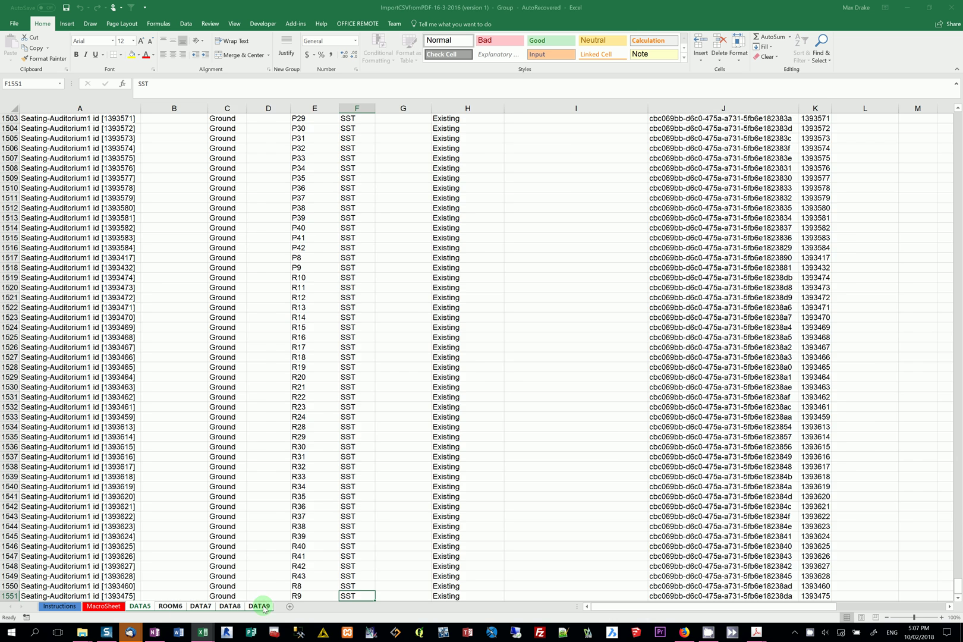
pyautogui.rightClick(267, 607)
pyautogui.click(287, 494)
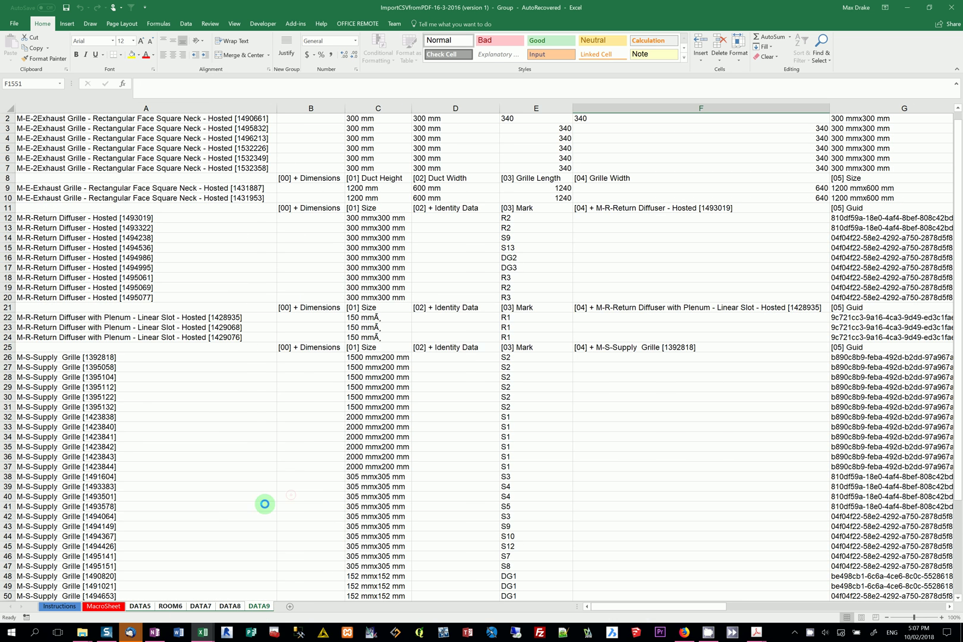
pyautogui.click(467, 343)
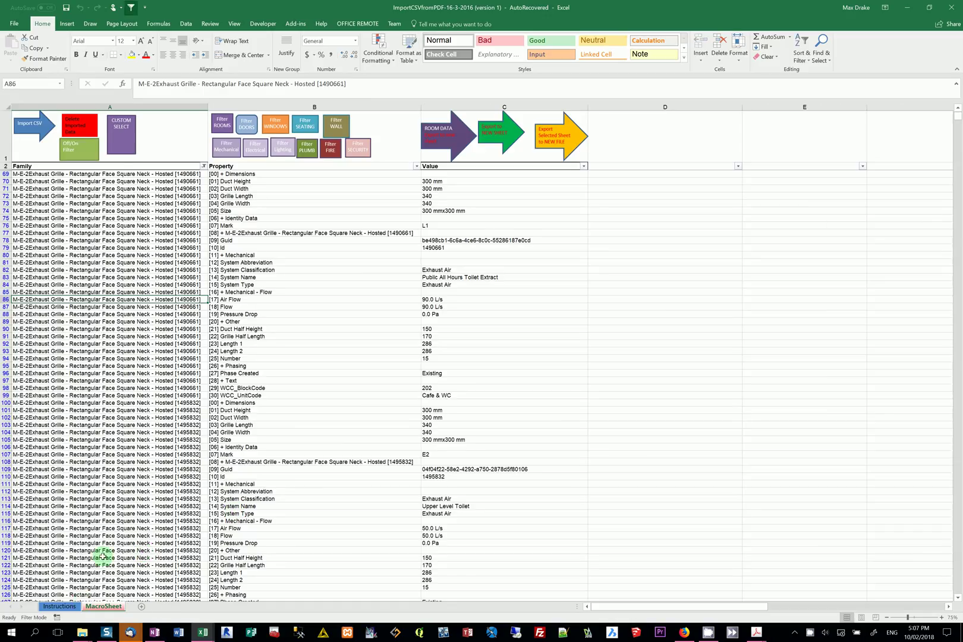
# Step: Call up the custom text selection, dismiss it without a search term, and turn the filter off to show all MacroSheet records
pyautogui.click(129, 139)
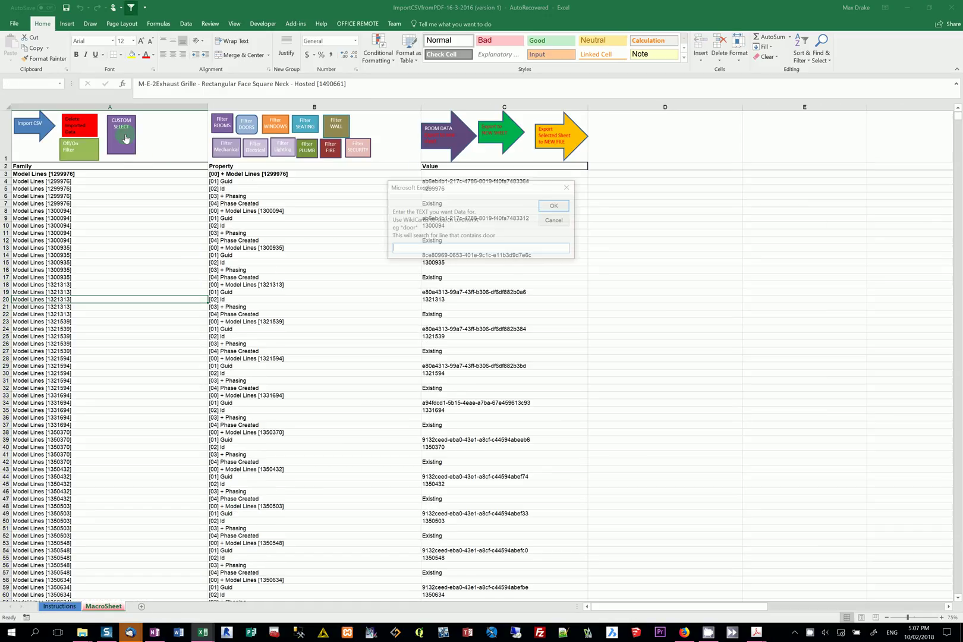
pyautogui.click(568, 187)
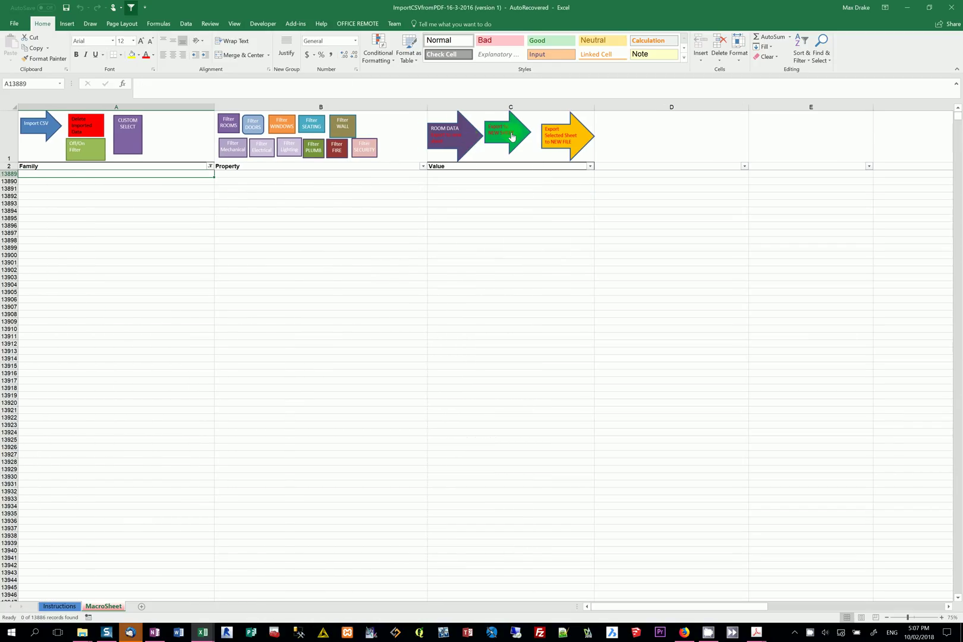
pyautogui.click(93, 150)
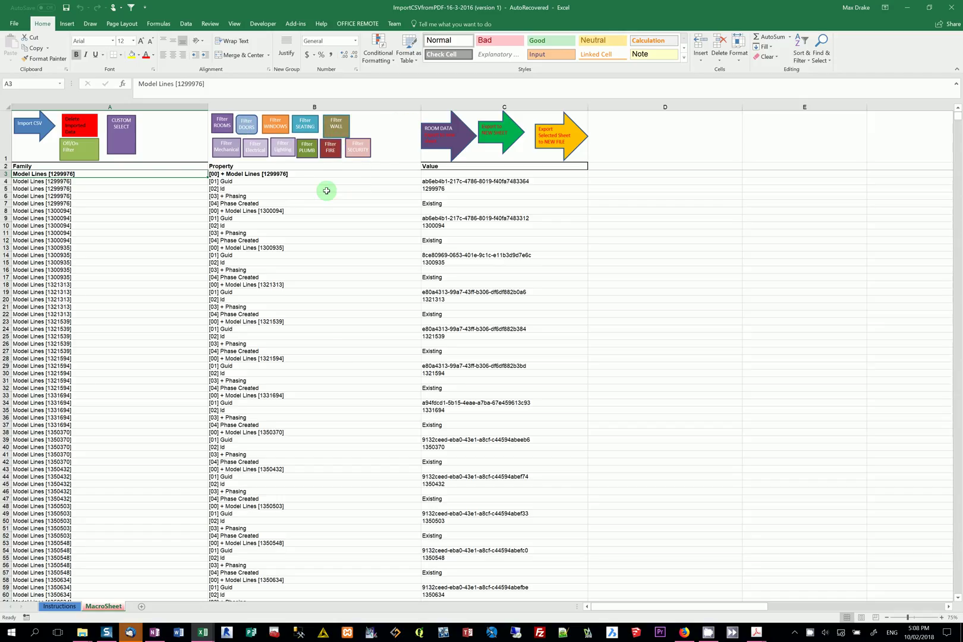
pyautogui.click(222, 243)
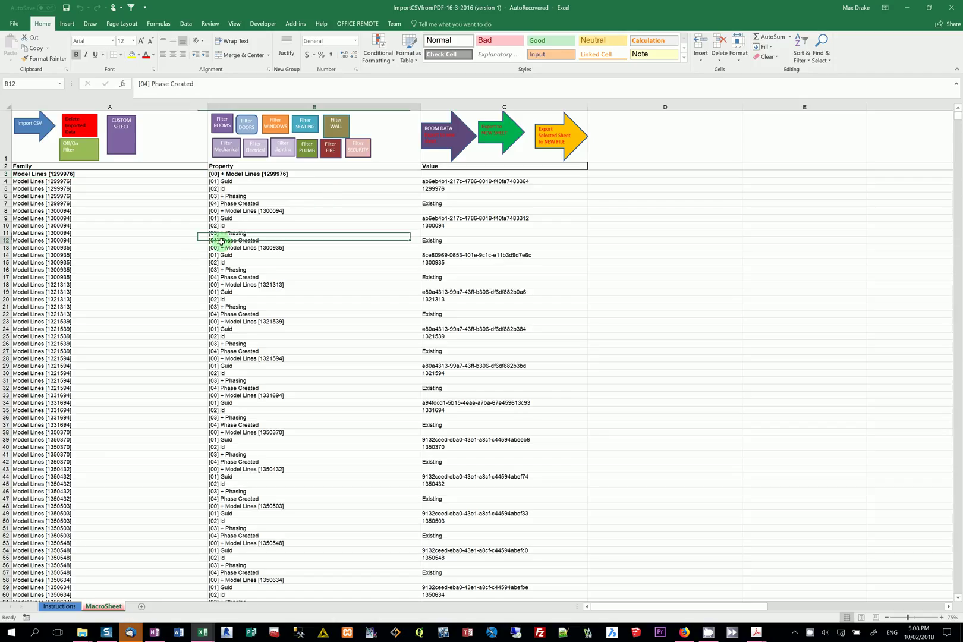
pyautogui.click(31, 245)
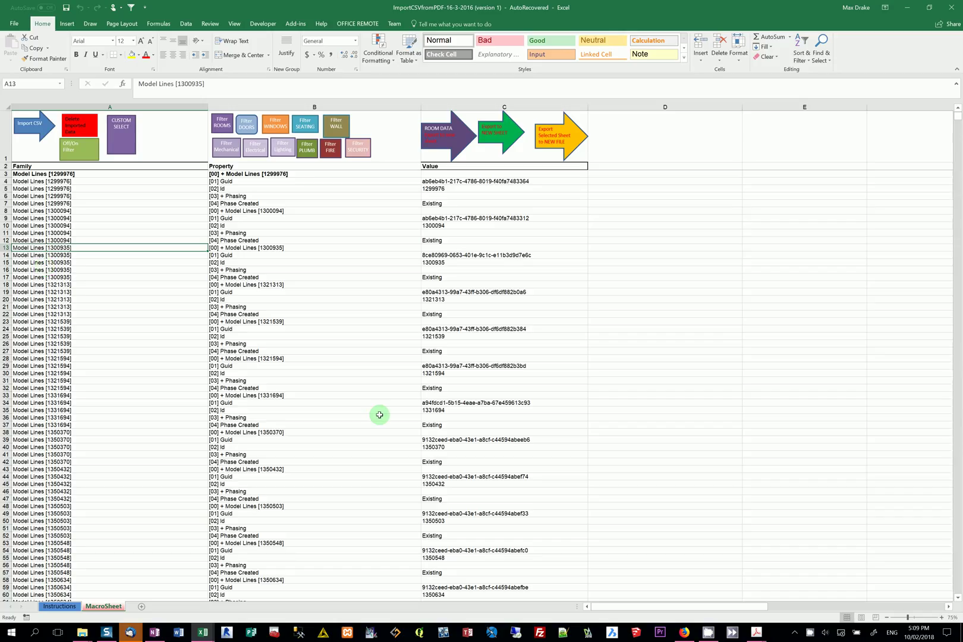
pyautogui.rightClick(707, 631)
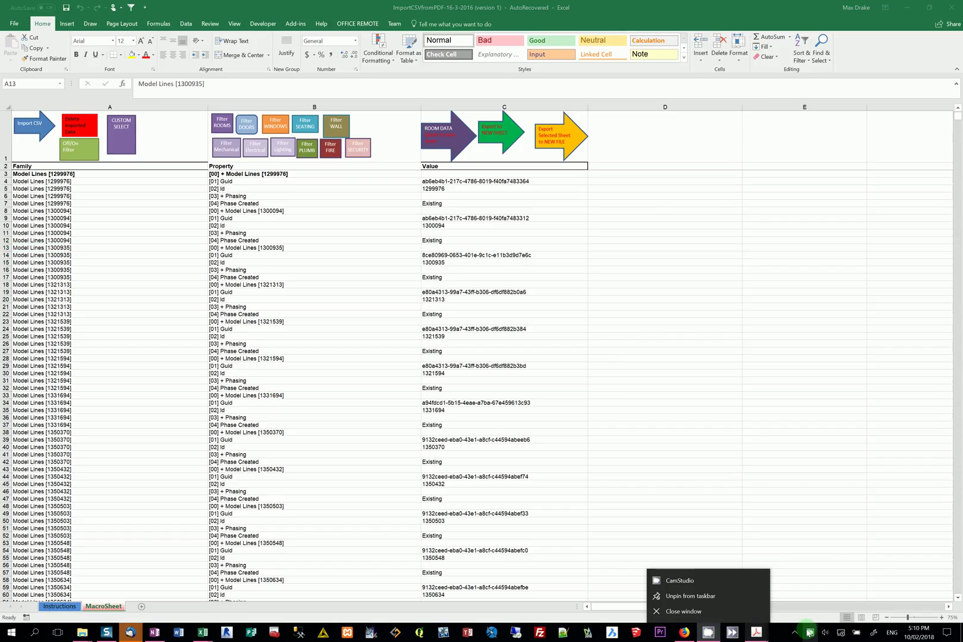